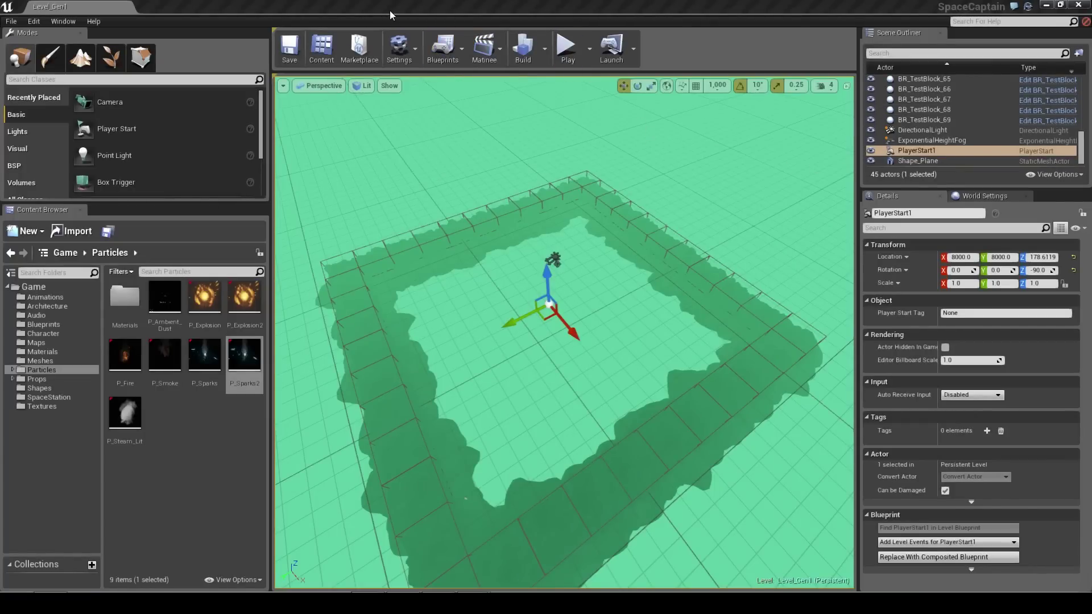
{"action": "right_click_drag", "start_coordinate": [608, 189], "coordinate": [636, 196]}
{"action": "key", "text": "a"}
{"action": "right_click_drag", "start_coordinate": [540, 199], "coordinate": [512, 203]}
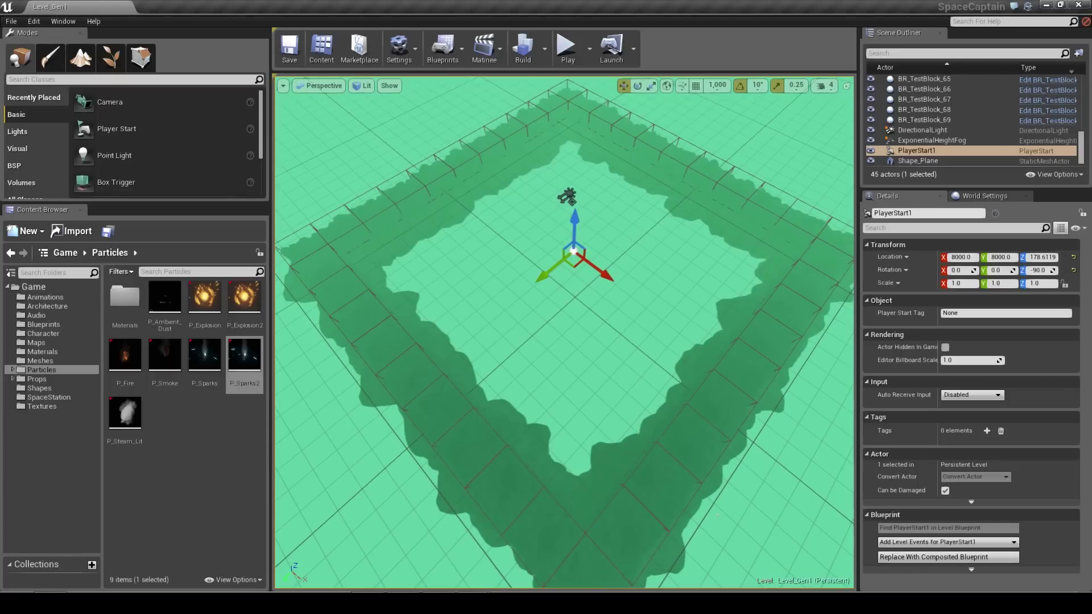
{"action": "right_click_drag", "start_coordinate": [631, 187], "coordinate": [611, 191]}
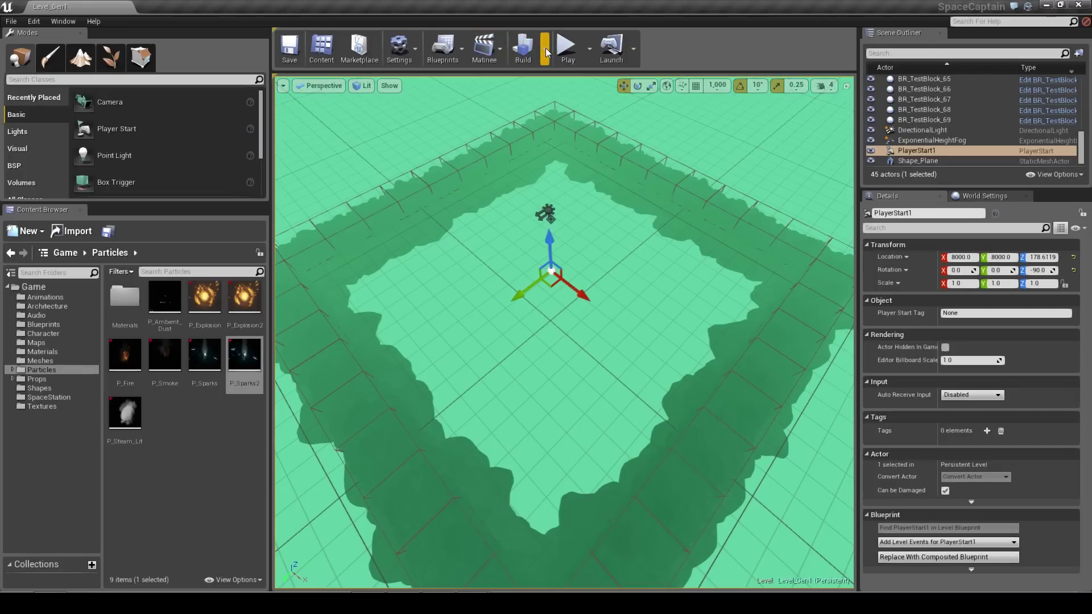
- Open the BP_Level_Generator class blueprint for viewing and bring its whole editor window into view
{"action": "left_click", "coordinate": [454, 51]}
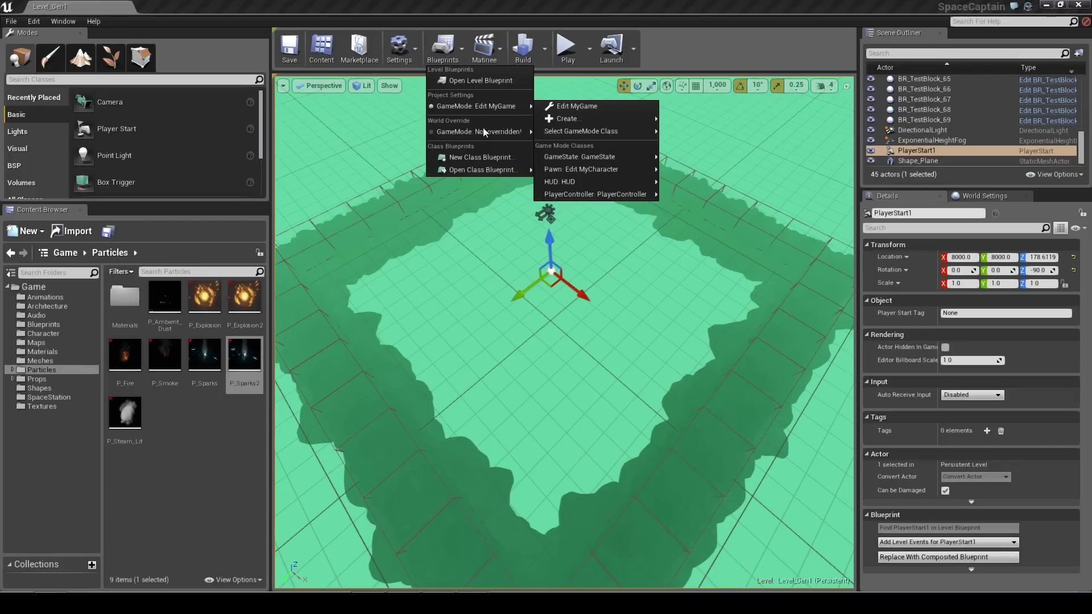
{"action": "mouse_move", "coordinate": [489, 172]}
{"action": "scroll", "coordinate": [601, 216], "scroll_direction": "down", "scroll_amount": 5}
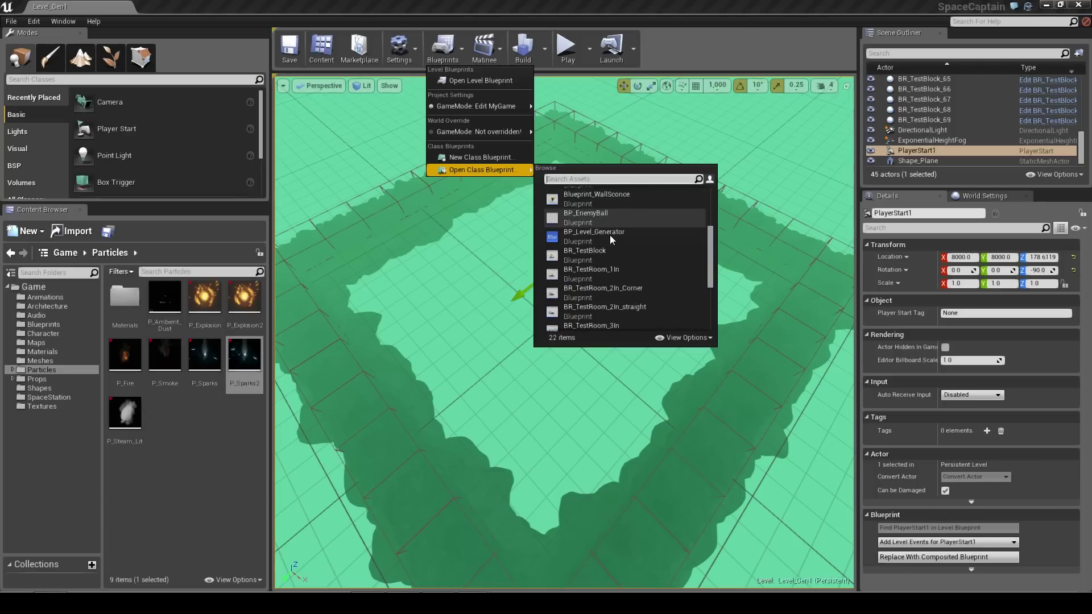
{"action": "scroll", "coordinate": [602, 227], "scroll_direction": "down", "scroll_amount": 2}
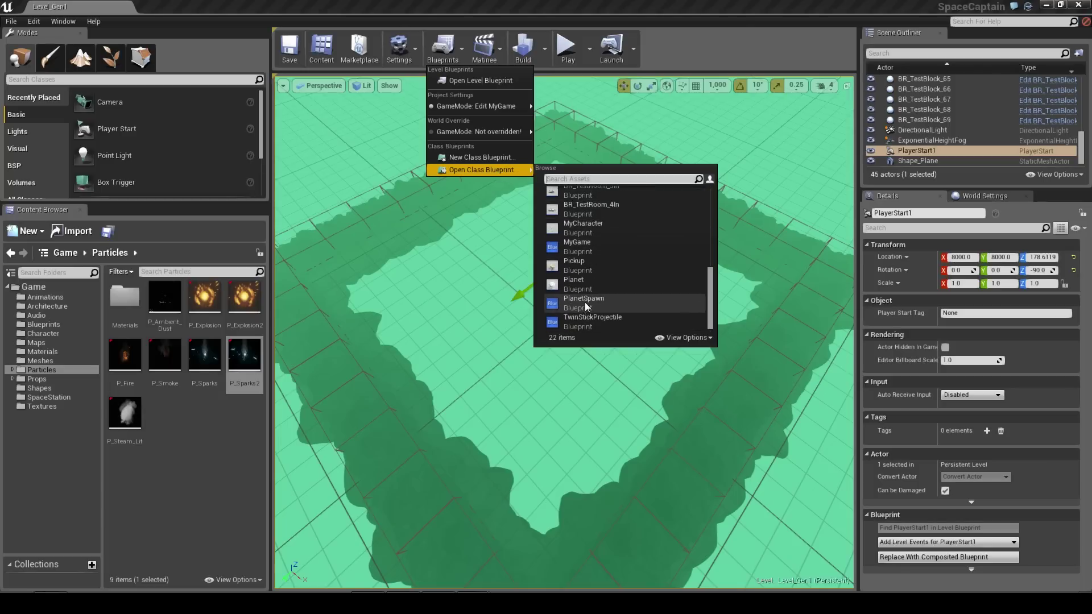
{"action": "scroll", "coordinate": [586, 290], "scroll_direction": "up", "scroll_amount": 2}
{"action": "scroll", "coordinate": [588, 282], "scroll_direction": "up", "scroll_amount": 4}
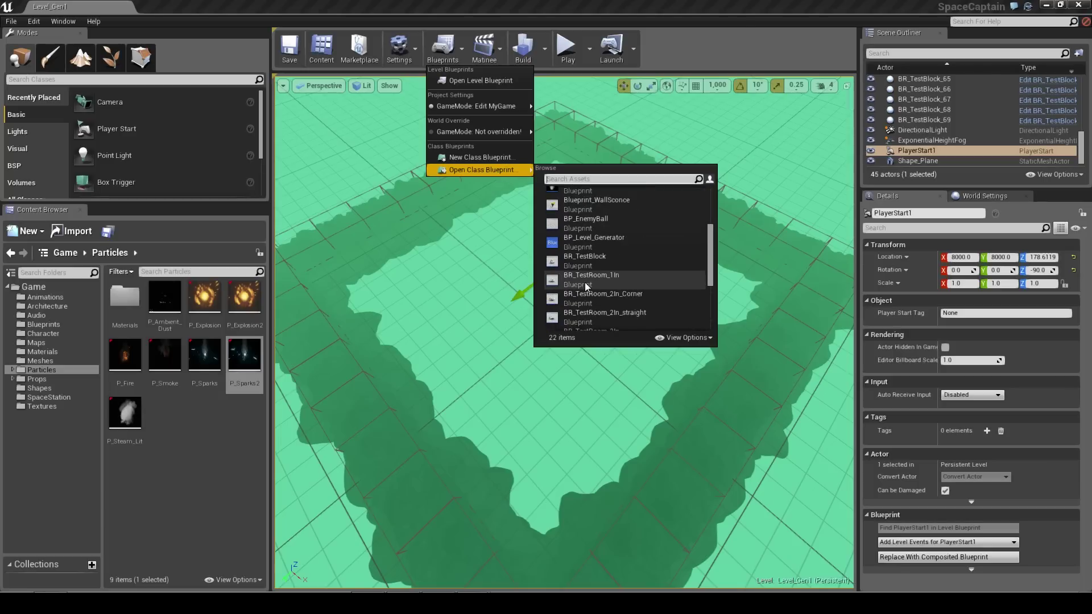
{"action": "left_click", "coordinate": [599, 264]}
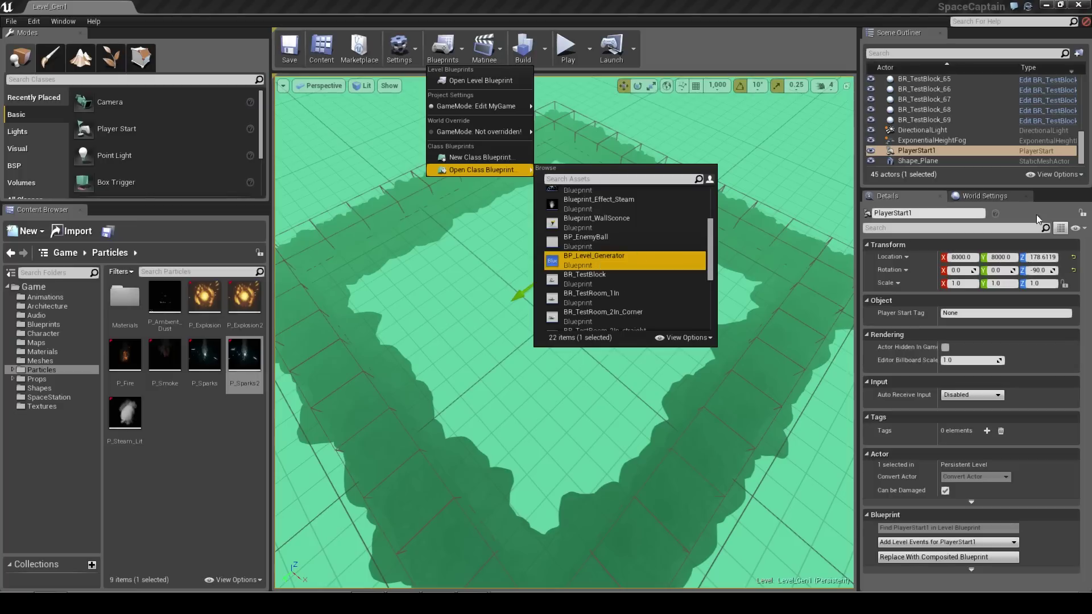
{"action": "left_click", "coordinate": [1080, 55]}
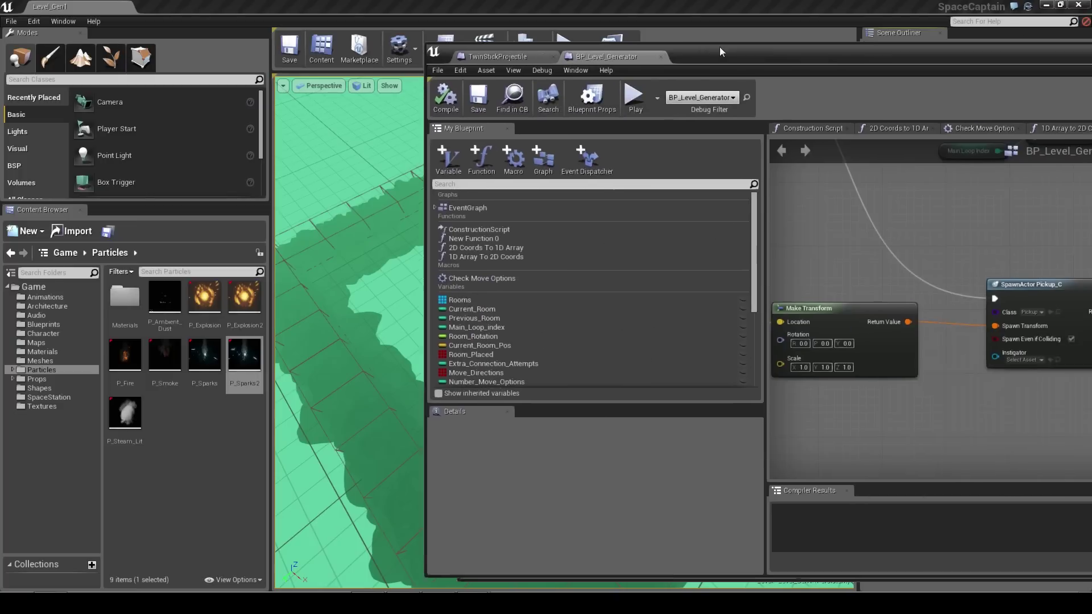
{"action": "left_click_drag", "start_coordinate": [719, 46], "coordinate": [364, 47]}
- Examine the start of the event graph, where Event Begin Play calls Generate Level
{"action": "scroll", "coordinate": [614, 180], "scroll_direction": "down", "scroll_amount": 12}
{"action": "right_click_drag", "start_coordinate": [580, 227], "coordinate": [686, 431]}
{"action": "right_click_drag", "start_coordinate": [577, 291], "coordinate": [651, 461]}
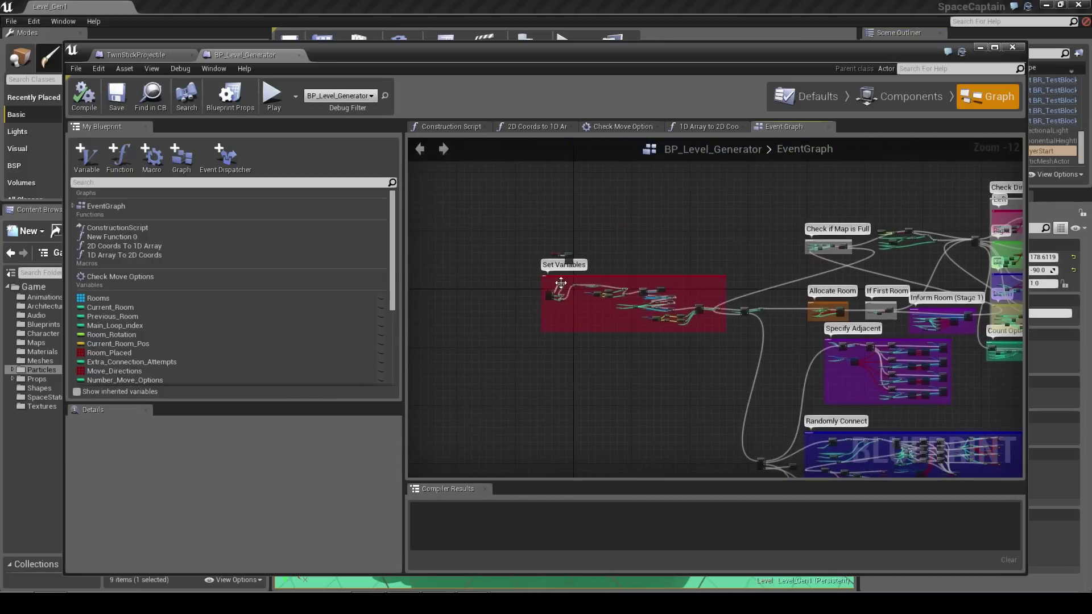
{"action": "scroll", "coordinate": [560, 284], "scroll_direction": "up", "scroll_amount": 5}
{"action": "scroll", "coordinate": [544, 243], "scroll_direction": "up", "scroll_amount": 4}
{"action": "right_click_drag", "start_coordinate": [583, 216], "coordinate": [605, 292]}
{"action": "scroll", "coordinate": [605, 293], "scroll_direction": "up", "scroll_amount": 3}
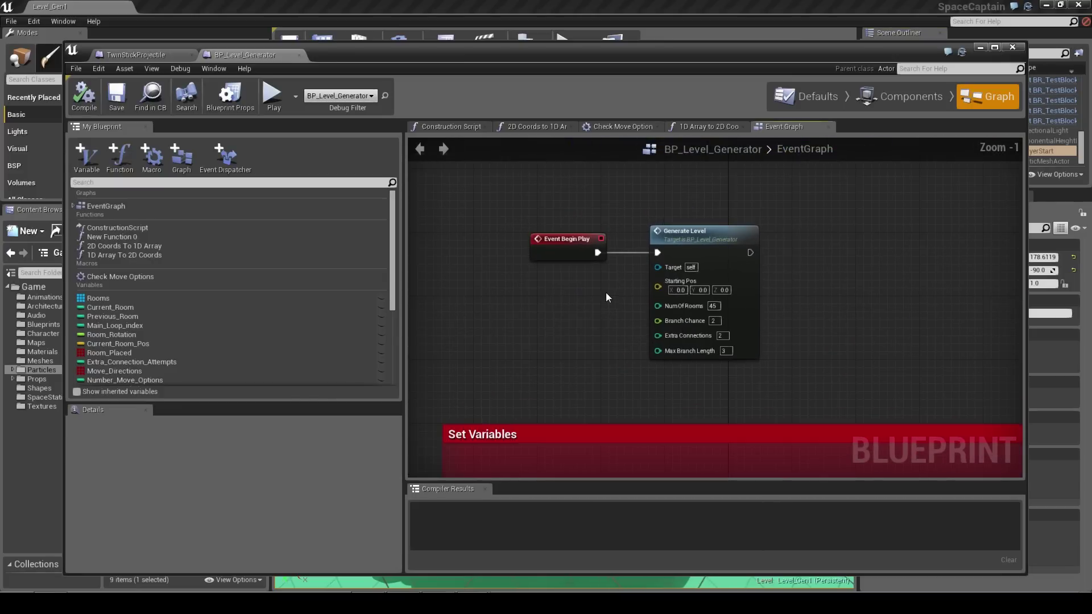
- Examine the Set Variables section, following the GenerateLevel event through its set and clear nodes to the loop beyond
{"action": "right_click_drag", "start_coordinate": [597, 367], "coordinate": [601, 199]}
{"action": "scroll", "coordinate": [602, 199], "scroll_direction": "down", "scroll_amount": 1}
{"action": "right_click_drag", "start_coordinate": [619, 335], "coordinate": [636, 192]}
{"action": "right_click_drag", "start_coordinate": [754, 243], "coordinate": [736, 250]}
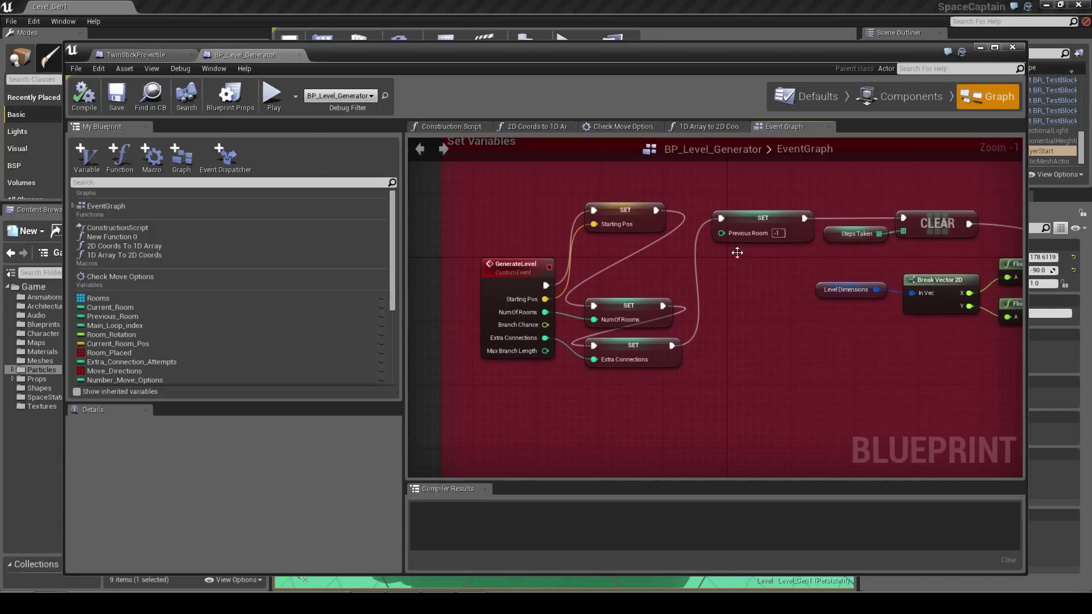
{"action": "right_click_drag", "start_coordinate": [840, 318], "coordinate": [582, 304]}
{"action": "mouse_move", "coordinate": [861, 347]}
{"action": "right_mouse_down"}
{"action": "mouse_move", "coordinate": [809, 329]}
{"action": "mouse_move", "coordinate": [583, 296]}
{"action": "right_mouse_up"}
{"action": "right_click_drag", "start_coordinate": [967, 328], "coordinate": [773, 307]}
{"action": "scroll", "coordinate": [773, 307], "scroll_direction": "down", "scroll_amount": 4}
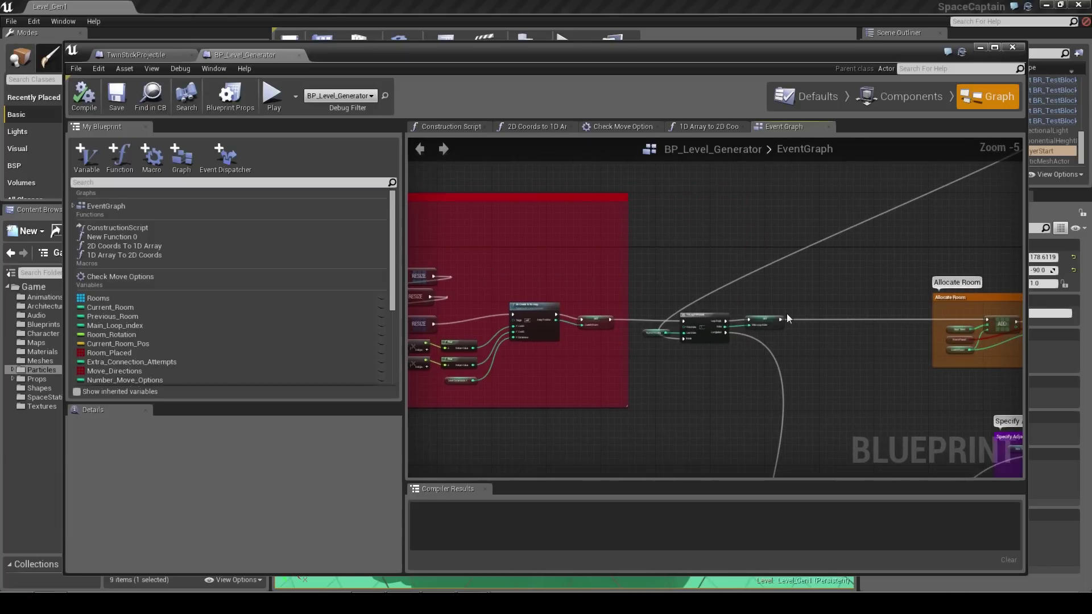
- Examine the room allocation, direction check and adjacency sections, and follow the graph down to the nodes below Build Geo
{"action": "right_click_drag", "start_coordinate": [924, 324], "coordinate": [635, 345]}
{"action": "scroll", "coordinate": [628, 336], "scroll_direction": "down", "scroll_amount": 2}
{"action": "right_click_drag", "start_coordinate": [920, 316], "coordinate": [709, 336]}
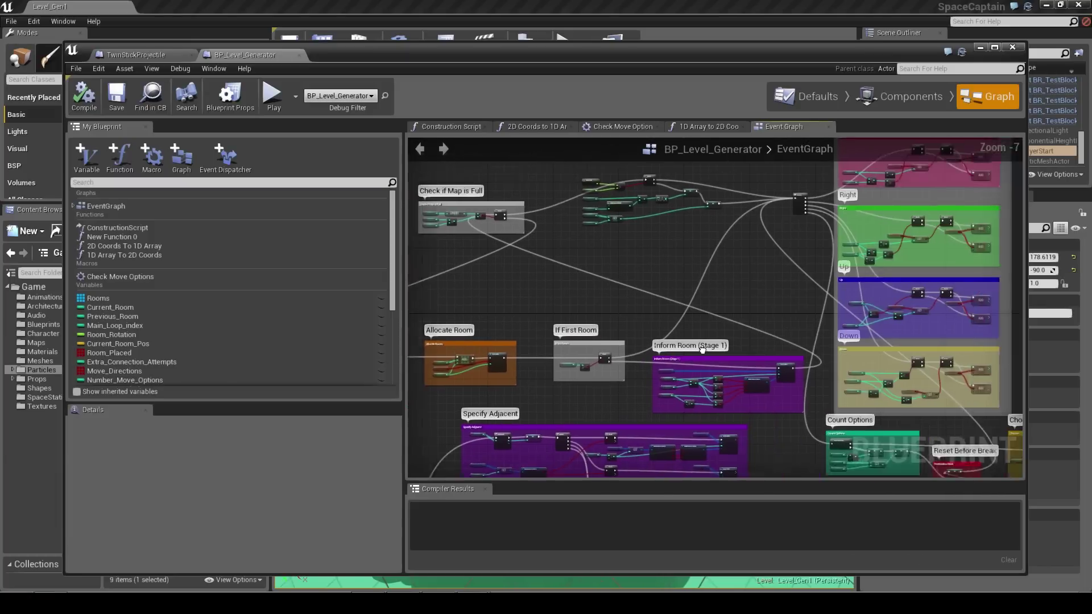
{"action": "scroll", "coordinate": [715, 335], "scroll_direction": "down", "scroll_amount": 3}
{"action": "right_click_drag", "start_coordinate": [820, 292], "coordinate": [820, 239]}
{"action": "right_click_drag", "start_coordinate": [787, 368], "coordinate": [807, 193]}
{"action": "right_click_drag", "start_coordinate": [825, 339], "coordinate": [811, 227]}
{"action": "right_click_drag", "start_coordinate": [820, 345], "coordinate": [779, 269]}
{"action": "right_click_drag", "start_coordinate": [796, 360], "coordinate": [927, 387]}
{"action": "scroll", "coordinate": [761, 385], "scroll_direction": "down", "scroll_amount": 2}
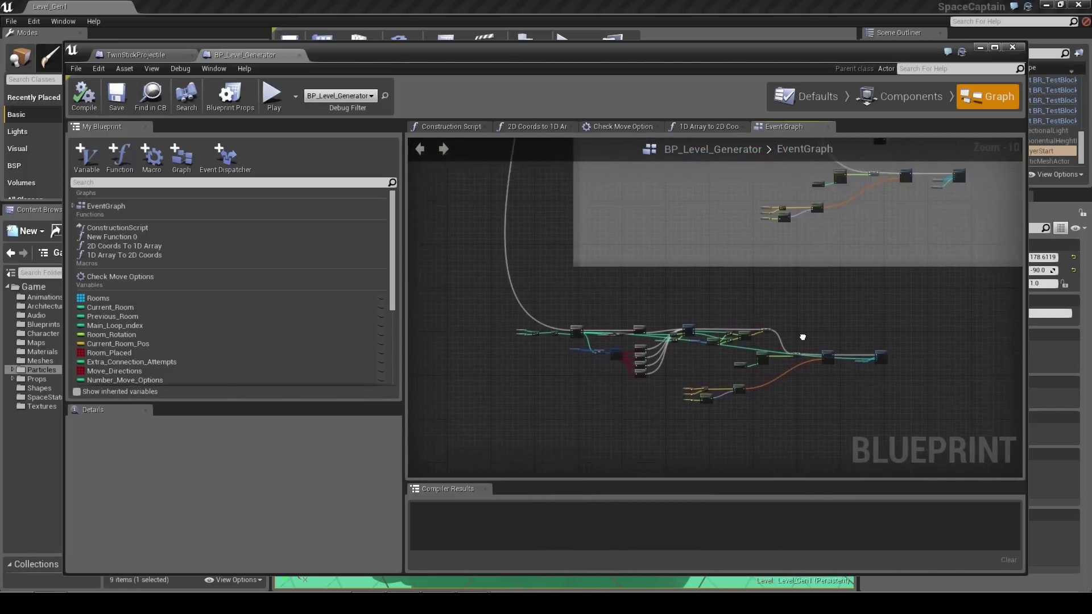
- Trace the event graph back up through Build Geo and Randomly Connect to the Set Variables and Allocate Room sections
{"action": "right_click_drag", "start_coordinate": [779, 222], "coordinate": [777, 370]}
{"action": "right_click_drag", "start_coordinate": [797, 276], "coordinate": [732, 449]}
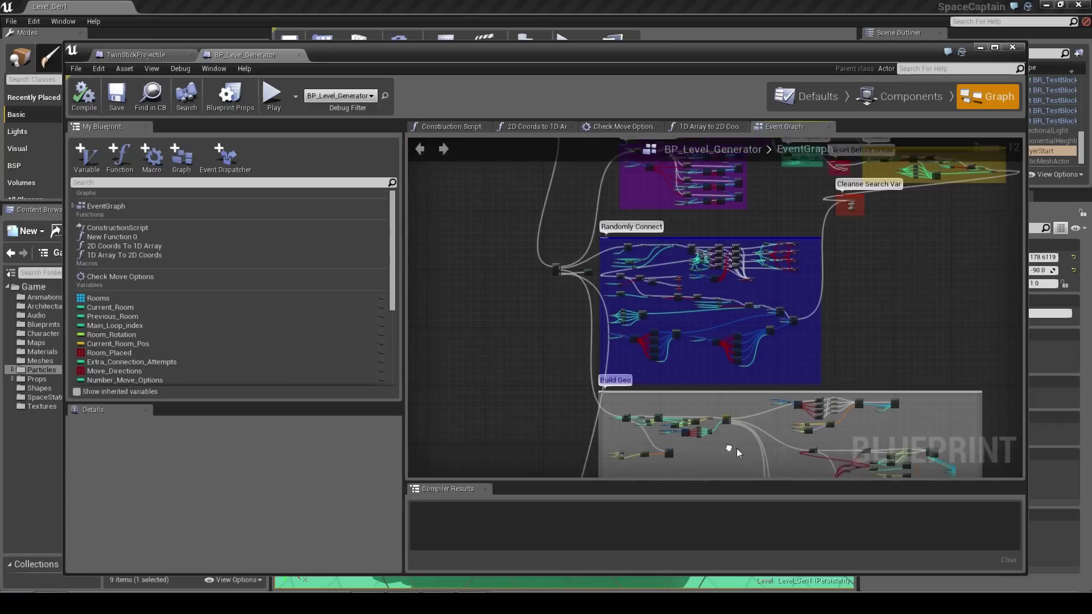
{"action": "right_click_drag", "start_coordinate": [781, 209], "coordinate": [810, 398]}
{"action": "right_click_drag", "start_coordinate": [758, 257], "coordinate": [674, 261]}
{"action": "scroll", "coordinate": [823, 282], "scroll_direction": "up", "scroll_amount": 3}
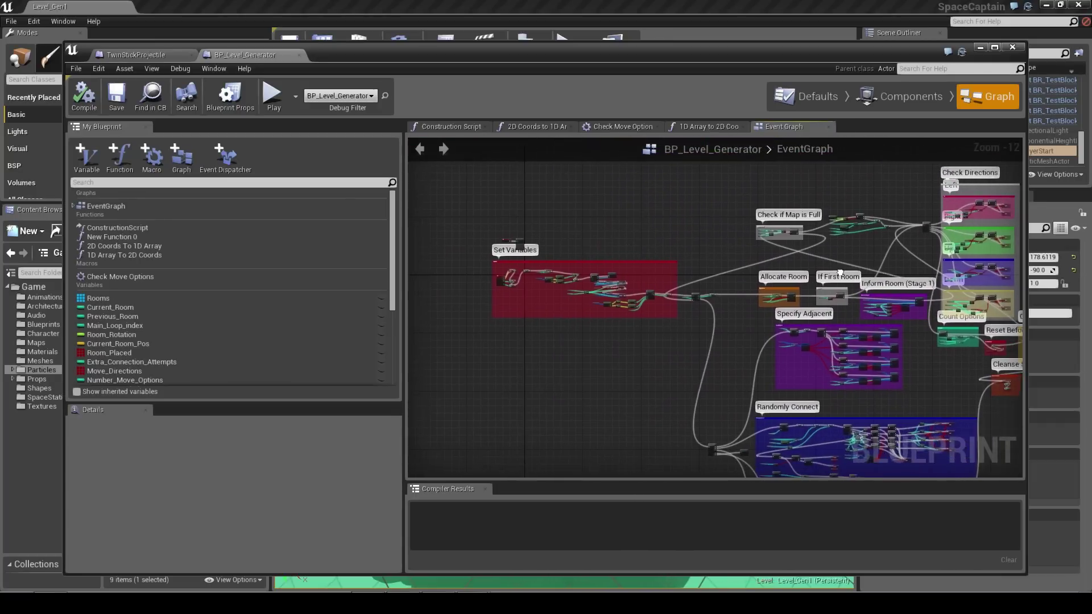
{"action": "right_click_drag", "start_coordinate": [817, 271], "coordinate": [790, 277]}
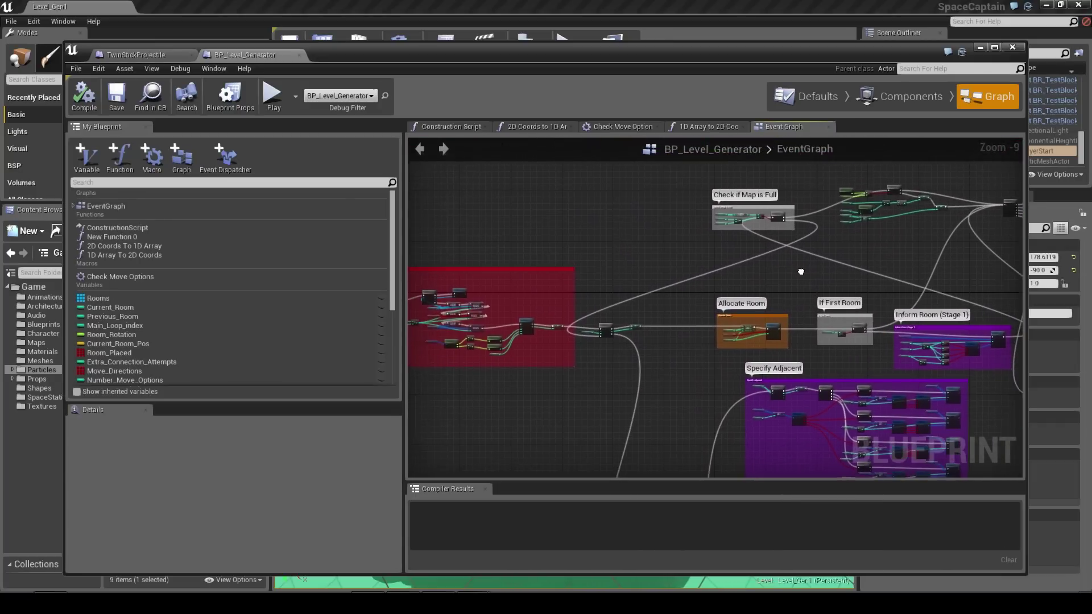
- Review the 1D Array To 2D Coords, Check Move Options, 2D Coords To 1D Array and Construction Script graphs
{"action": "left_click", "coordinate": [723, 128]}
{"action": "key", "text": "Home"}
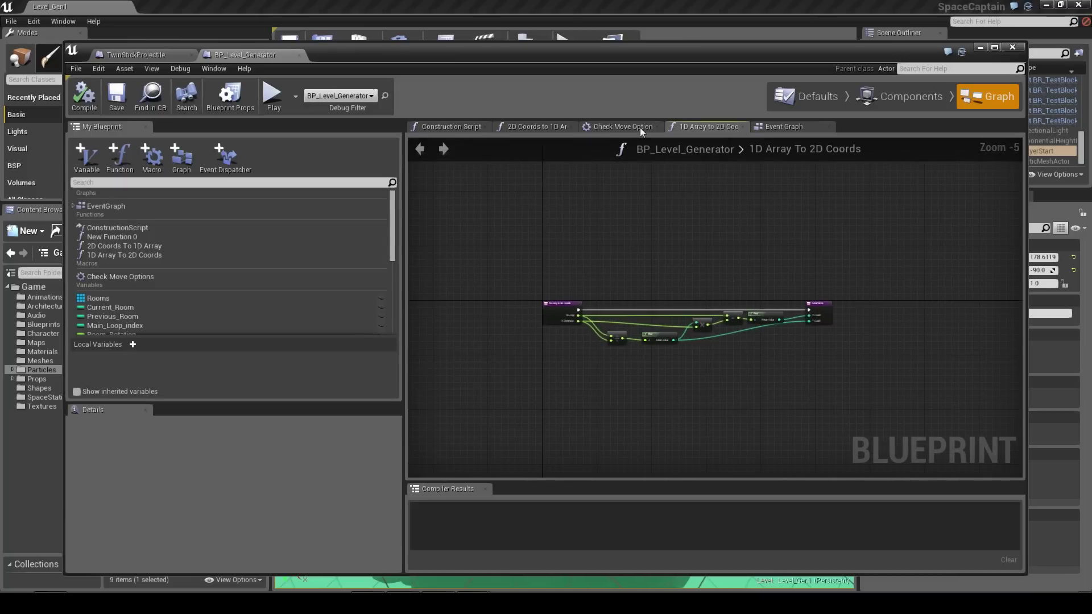
{"action": "left_click", "coordinate": [622, 128]}
{"action": "key", "text": "Home"}
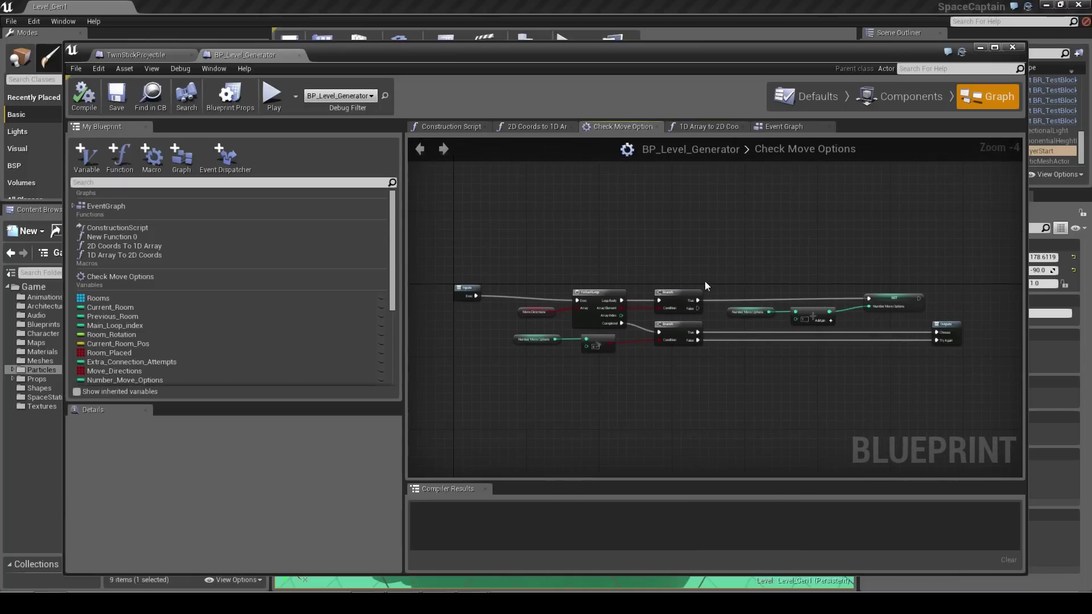
{"action": "left_click", "coordinate": [541, 128]}
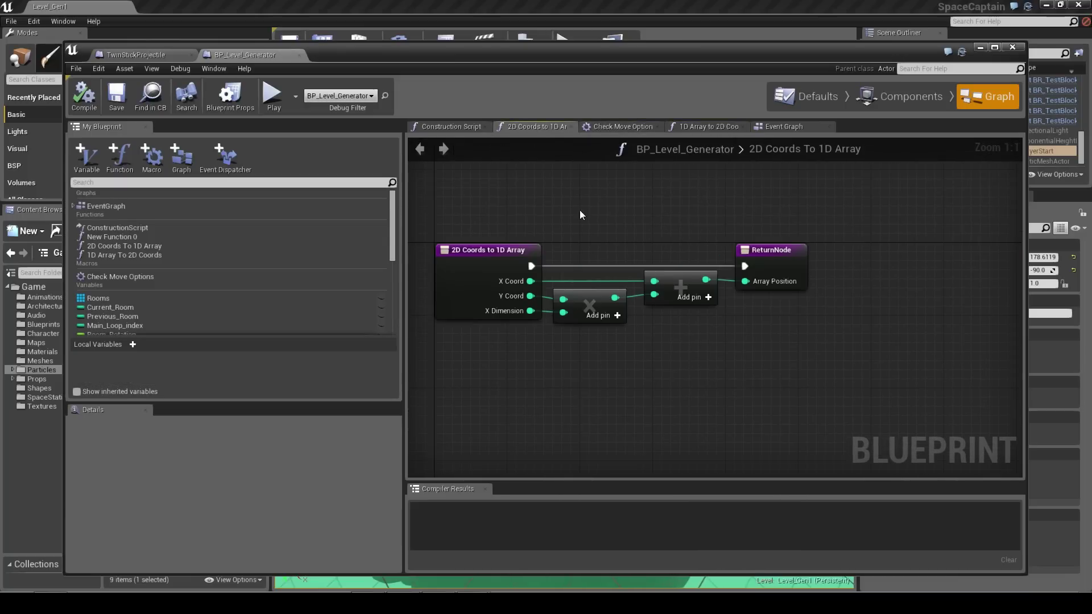
{"action": "left_click", "coordinate": [427, 127]}
- Inspect the components of BP_Level_Generator and TwinStickProjectile, and close the blueprint editor
{"action": "left_click", "coordinate": [898, 100]}
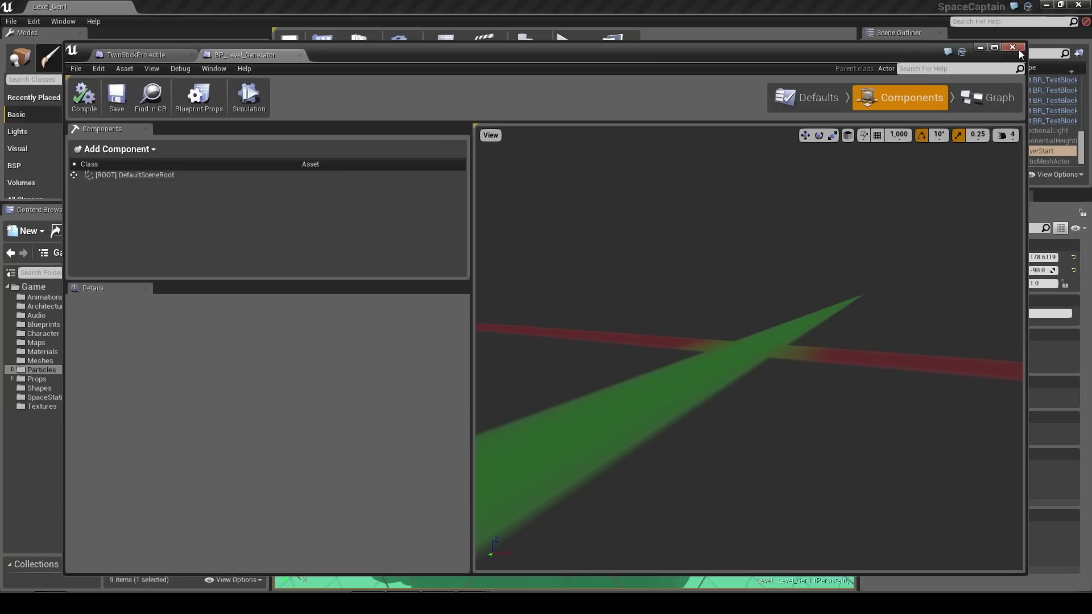
{"action": "left_click", "coordinate": [159, 54]}
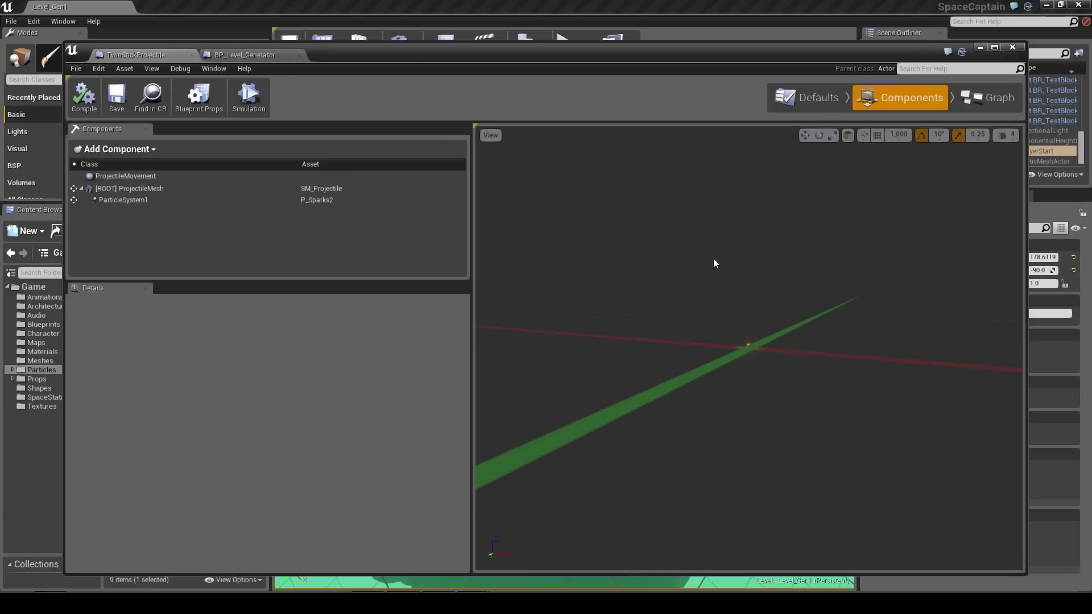
{"action": "scroll", "coordinate": [714, 260], "scroll_direction": "down", "scroll_amount": 2}
{"action": "right_click_drag", "start_coordinate": [713, 259], "coordinate": [700, 301]}
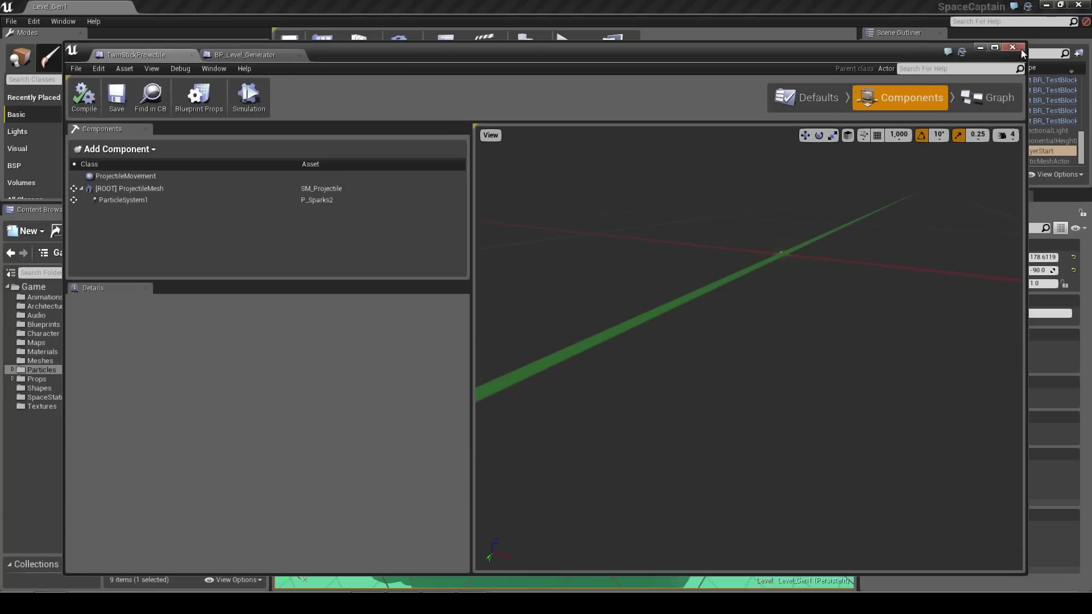
{"action": "left_click", "coordinate": [1018, 48]}
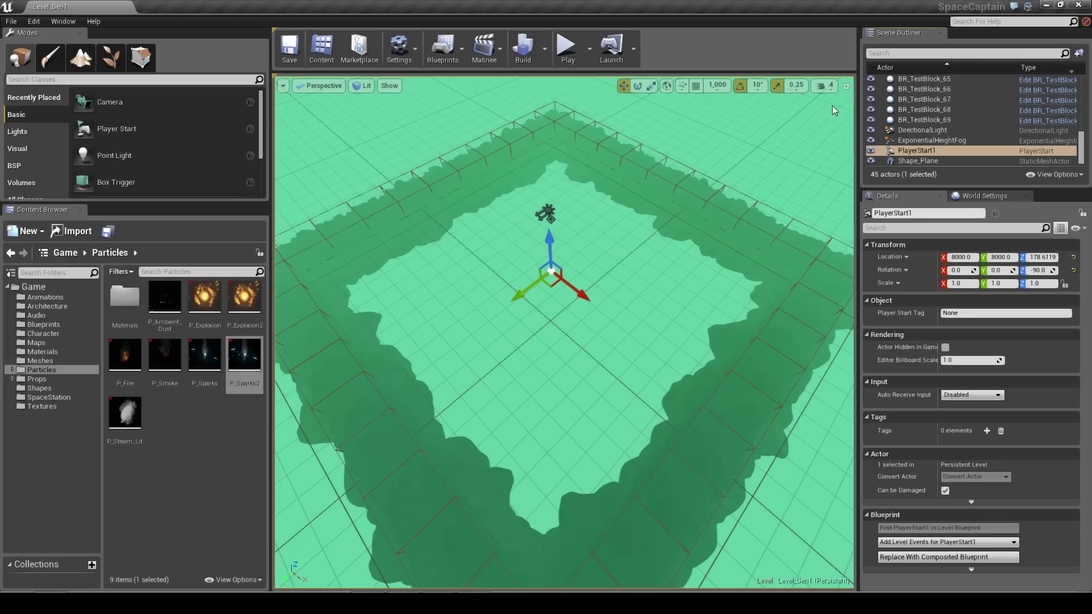
- Play the level in the editor and run the character around the generated cave rooms and passages
{"action": "mouse_move", "coordinate": [576, 145]}
{"action": "right_mouse_down"}
{"action": "mouse_move", "coordinate": [558, 146]}
{"action": "mouse_move", "coordinate": [552, 164]}
{"action": "mouse_move", "coordinate": [581, 163]}
{"action": "right_mouse_up"}
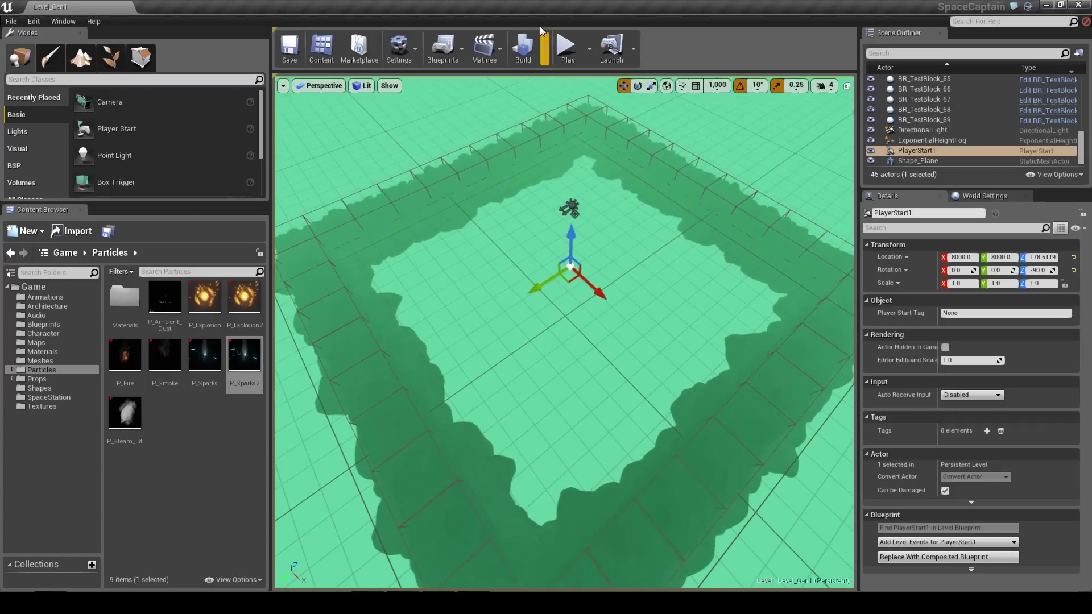
{"action": "left_click", "coordinate": [567, 46]}
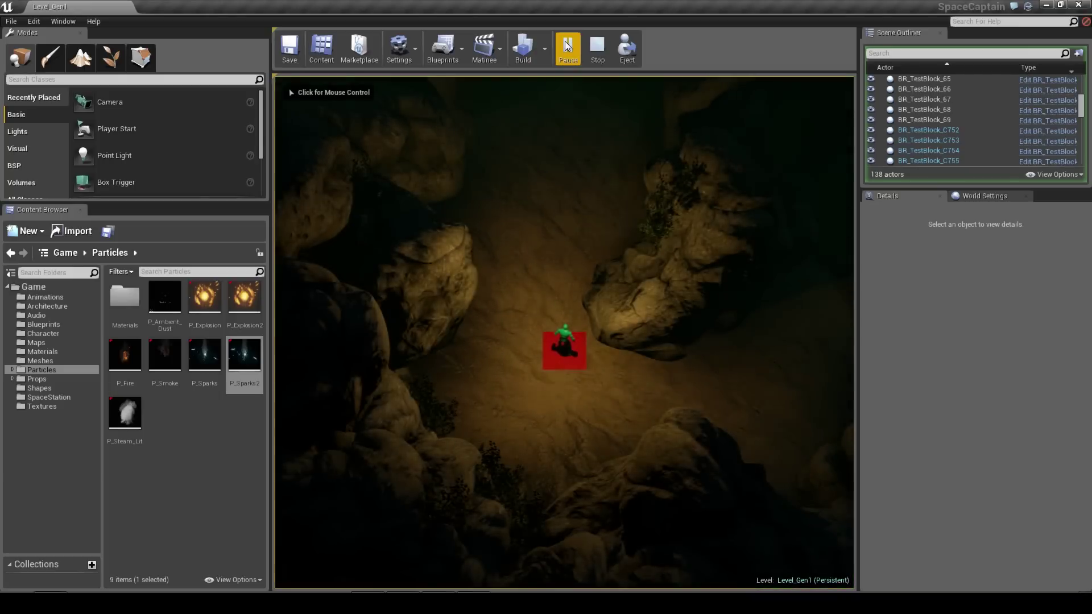
{"action": "key", "text": "s"}
{"action": "key", "text": "d"}
{"action": "key", "text": "a"}
{"action": "key", "text": "w"}
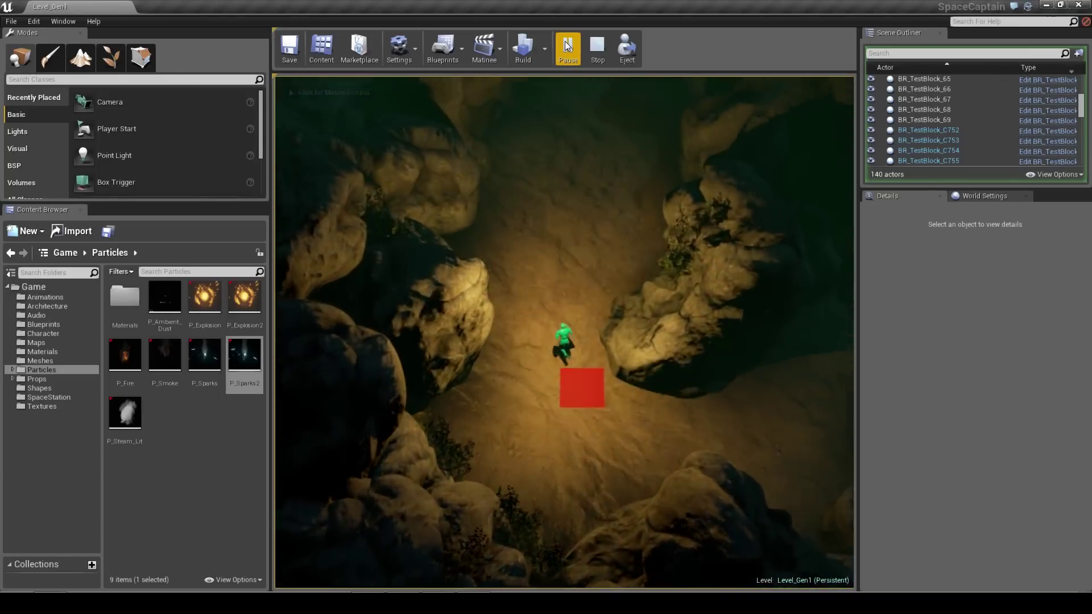
{"action": "key", "text": "a"}
{"action": "key", "text": "d"}
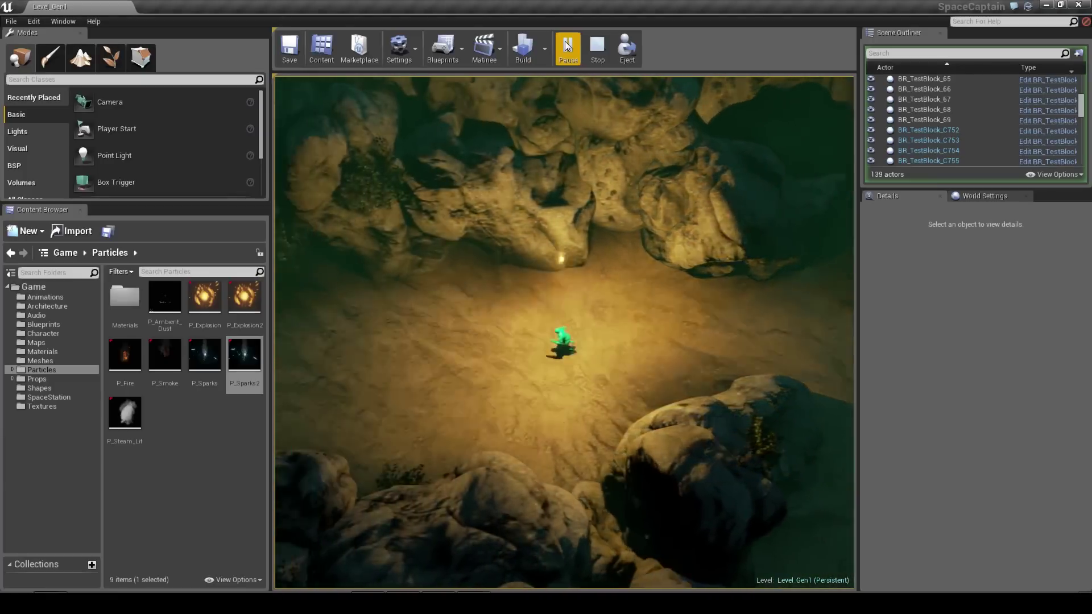
{"action": "key", "text": "a"}
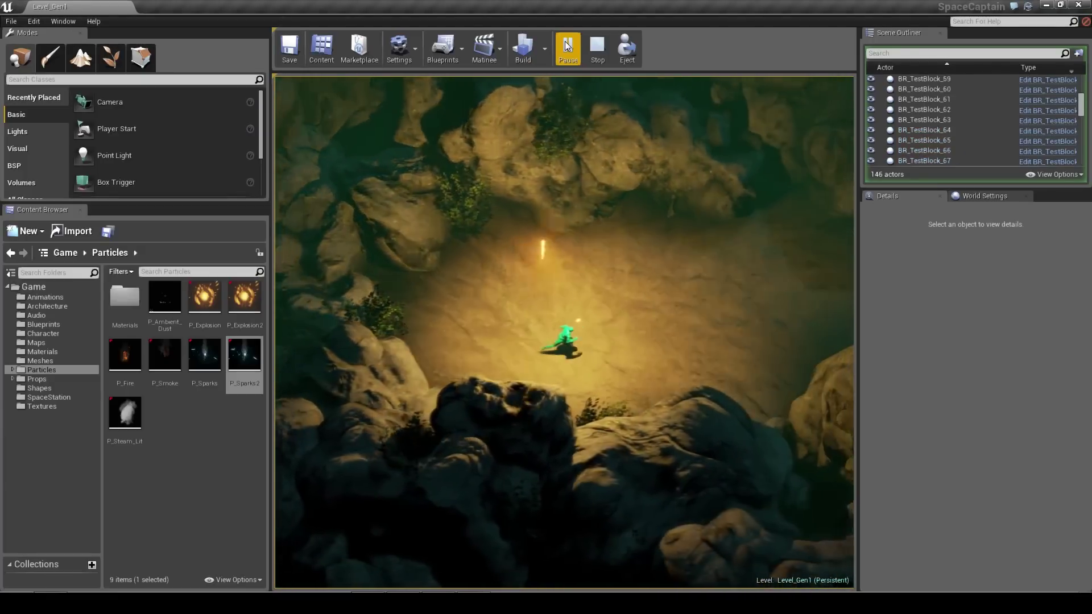
{"action": "key", "text": "d"}
{"action": "key", "text": "w"}
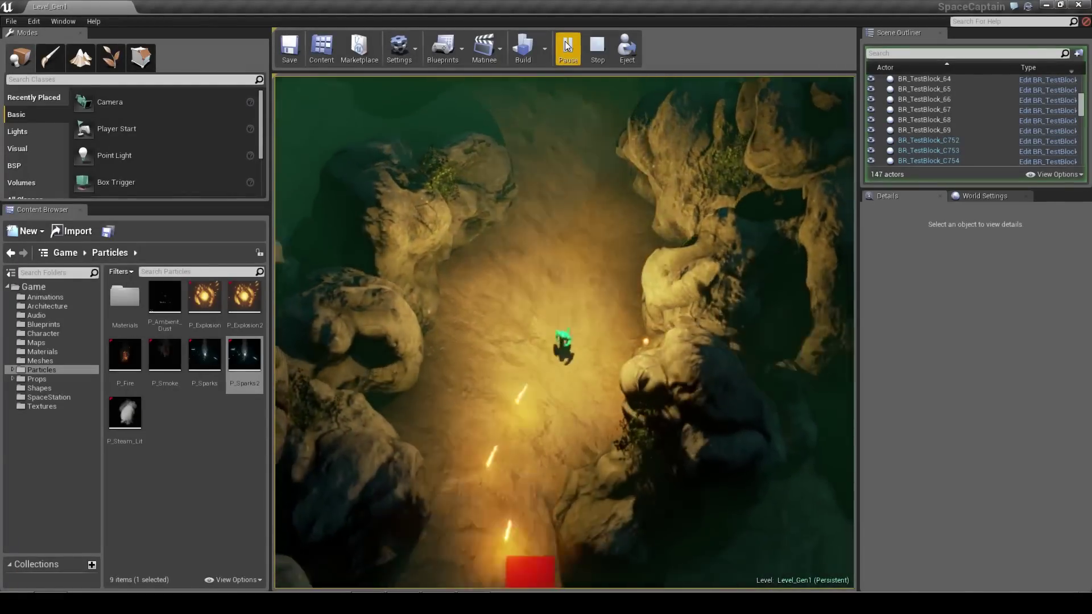
{"action": "key", "text": "s"}
{"action": "key", "text": "a"}
{"action": "key", "text": "w"}
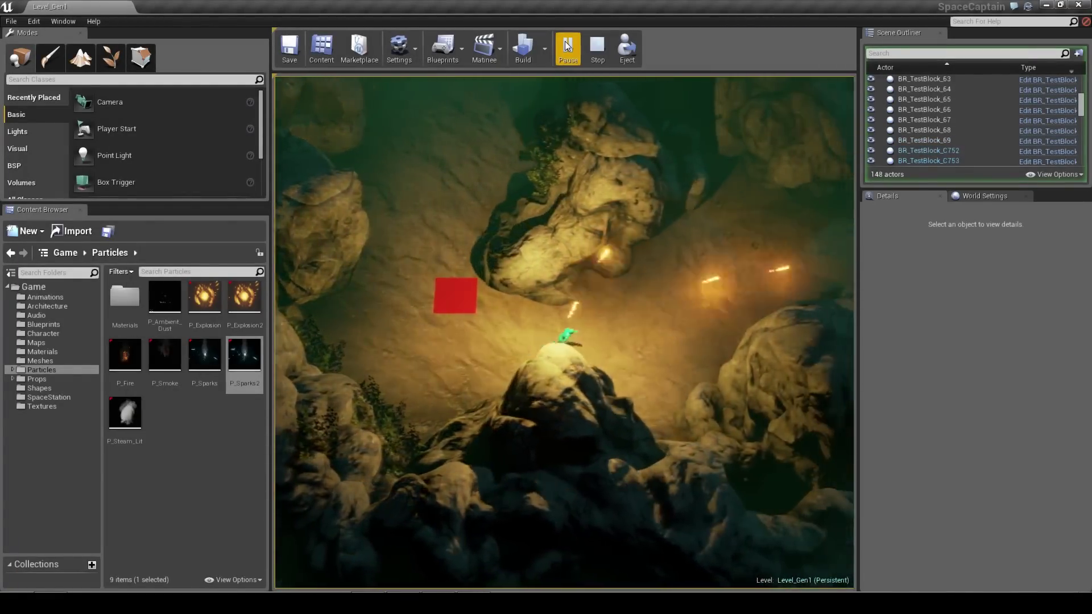
{"action": "key", "text": "d"}
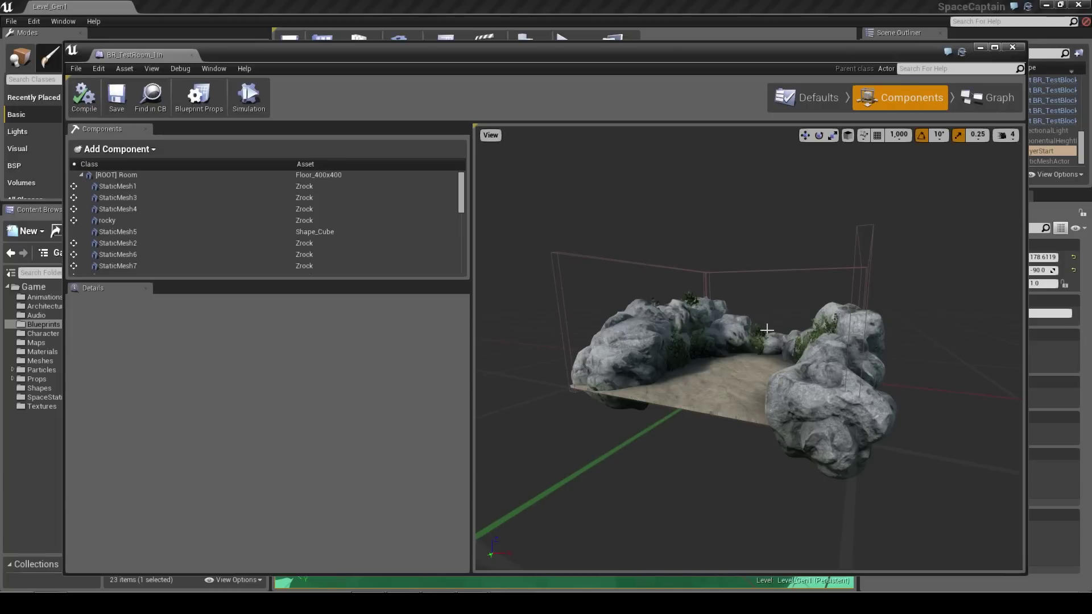
- Inspect individual rock meshes of the BR_TestRoom_1In blueprint from several sides, and close its editor
{"action": "right_click_drag", "start_coordinate": [749, 349], "coordinate": [575, 344]}
{"action": "left_click_drag", "start_coordinate": [478, 347], "coordinate": [455, 347]}
{"action": "left_click", "coordinate": [604, 319]}
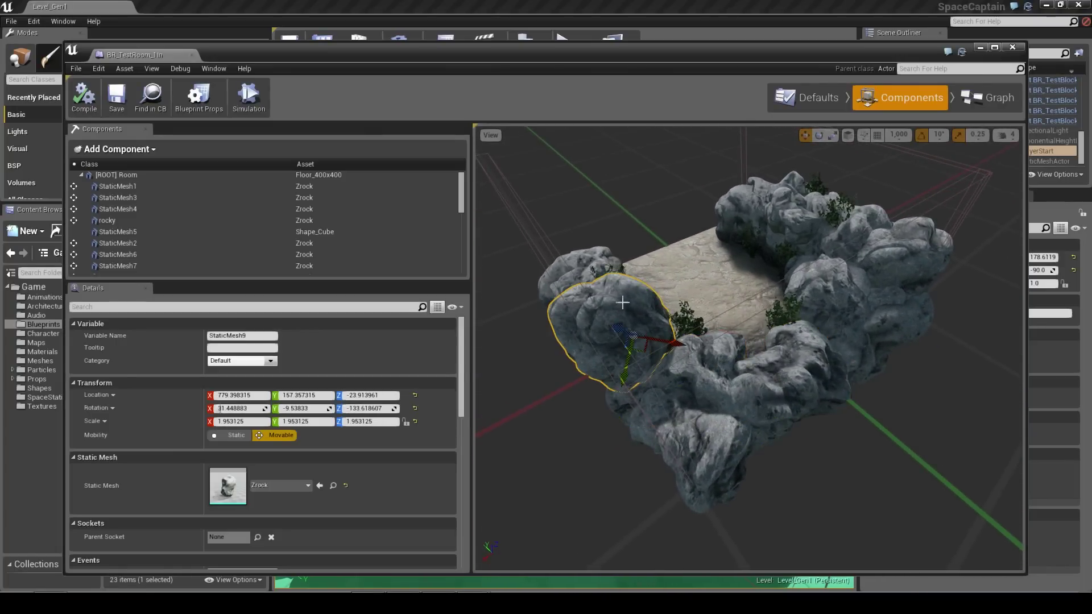
{"action": "left_click", "coordinate": [922, 234]}
{"action": "left_click", "coordinate": [809, 226]}
{"action": "right_click_drag", "start_coordinate": [748, 256], "coordinate": [890, 257]}
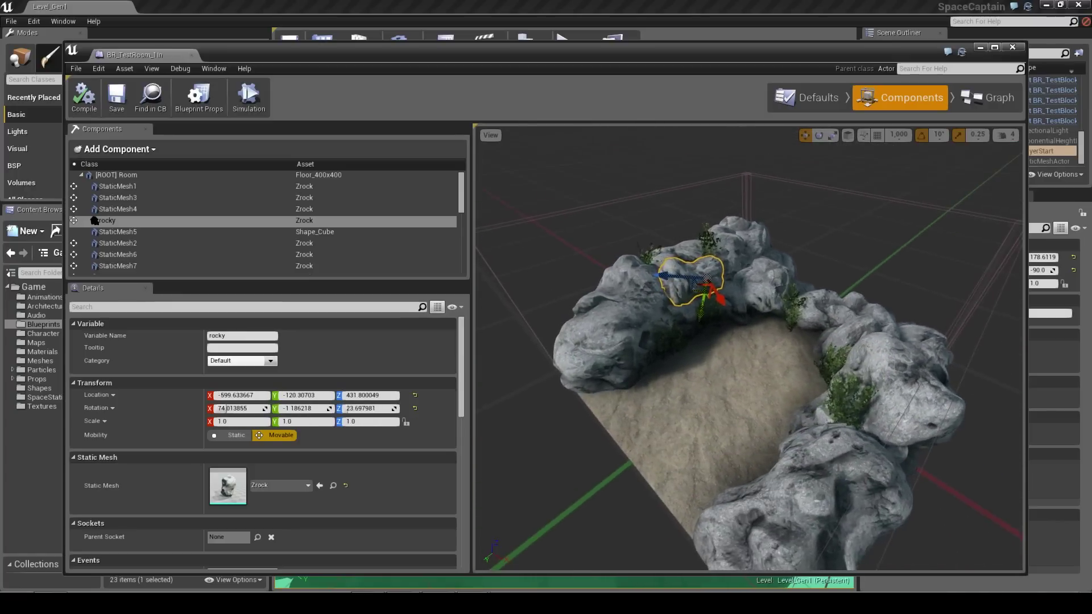
{"action": "left_click", "coordinate": [1006, 50]}
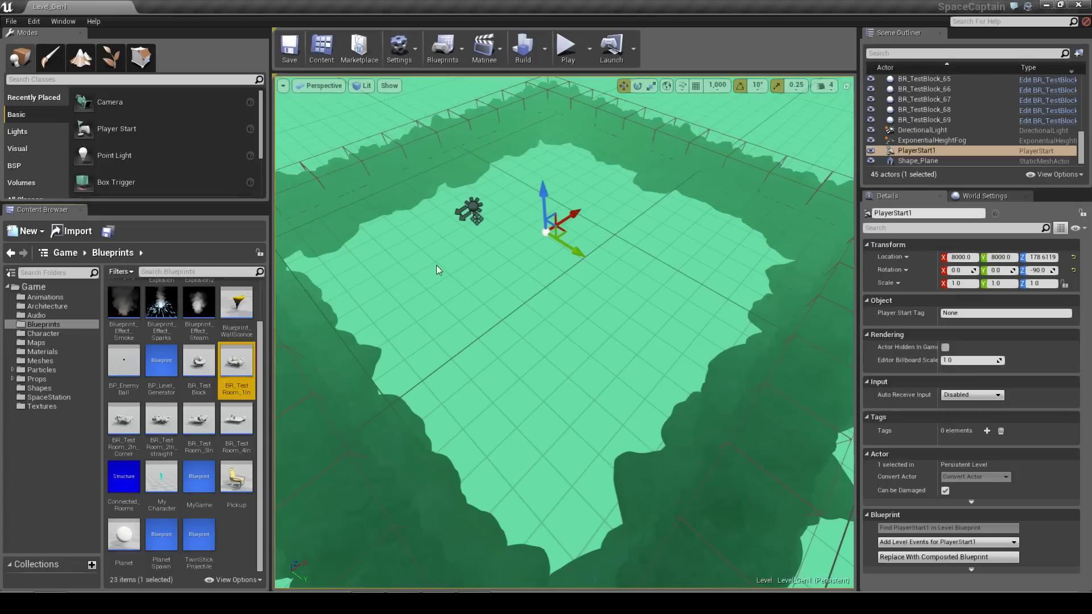
- Inspect the rocks and floor of the BR_TestRoom_2In_Corner blueprint from several sides, and close its editor
{"action": "double_click", "coordinate": [129, 419]}
{"action": "left_click", "coordinate": [901, 97]}
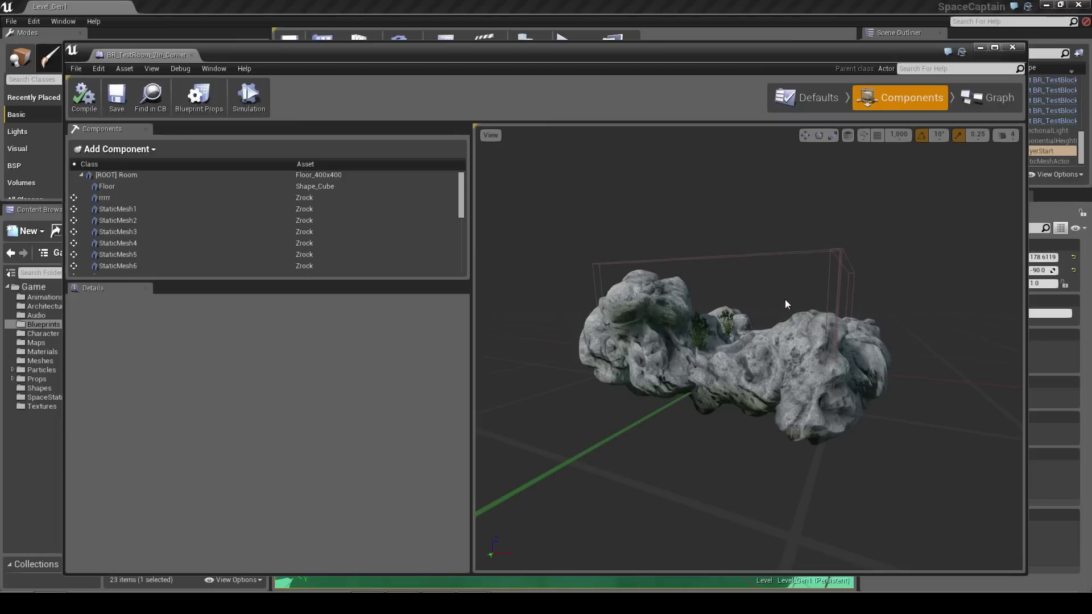
{"action": "right_click_drag", "start_coordinate": [785, 299], "coordinate": [625, 347]}
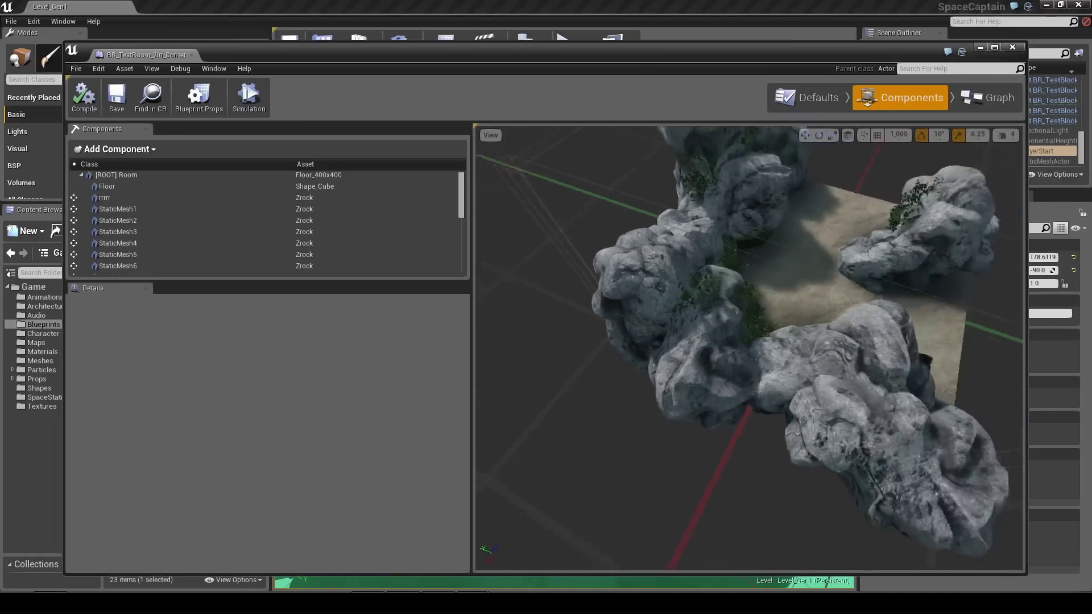
{"action": "right_click_drag", "start_coordinate": [828, 293], "coordinate": [864, 324]}
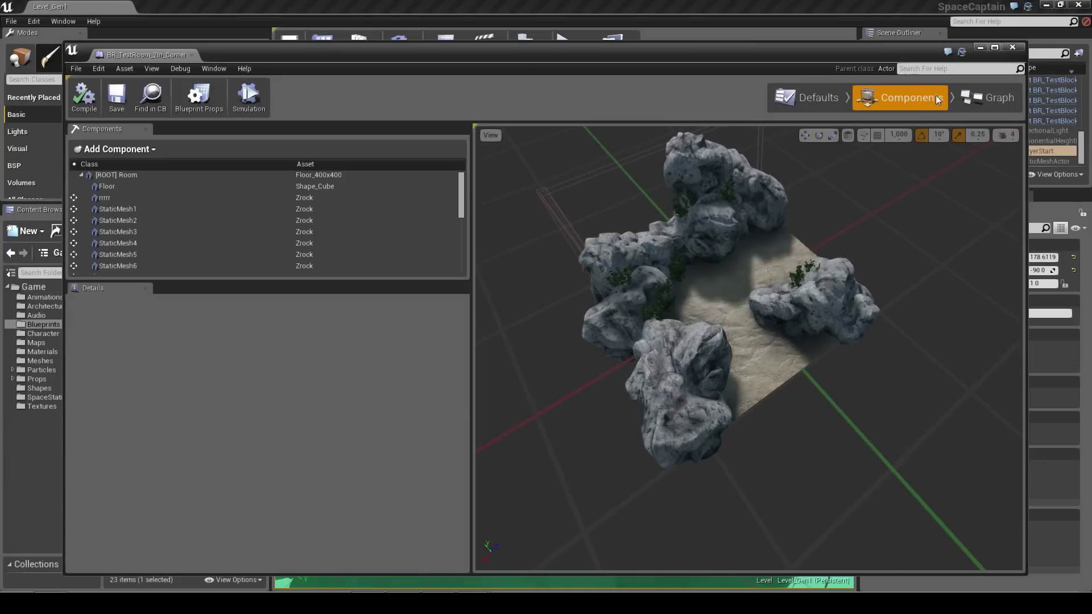
{"action": "left_click", "coordinate": [1012, 47]}
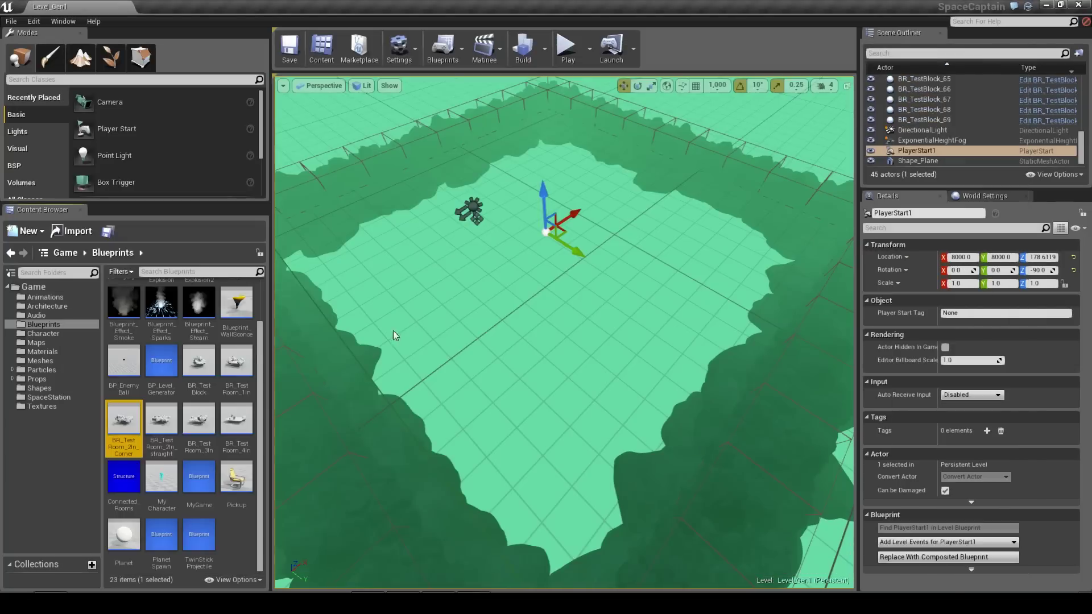
- Inspect the BR_TestRoom_2In_straight blueprint from several sides, selecting individual rock meshes along both walls of the passage
{"action": "double_click", "coordinate": [163, 427]}
{"action": "left_click", "coordinate": [887, 94]}
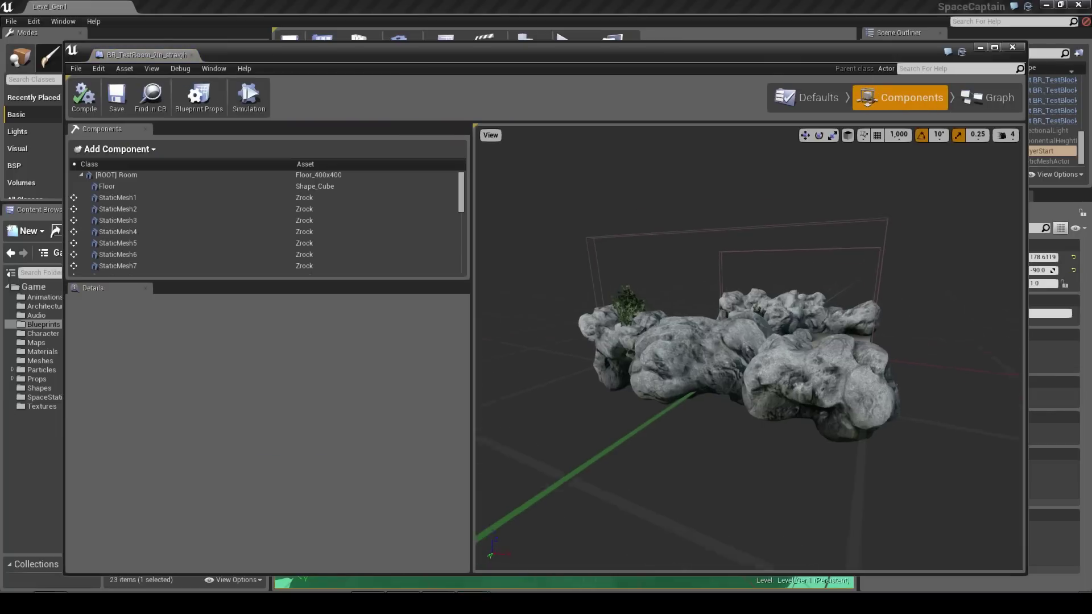
{"action": "right_click_drag", "start_coordinate": [797, 284], "coordinate": [831, 324]}
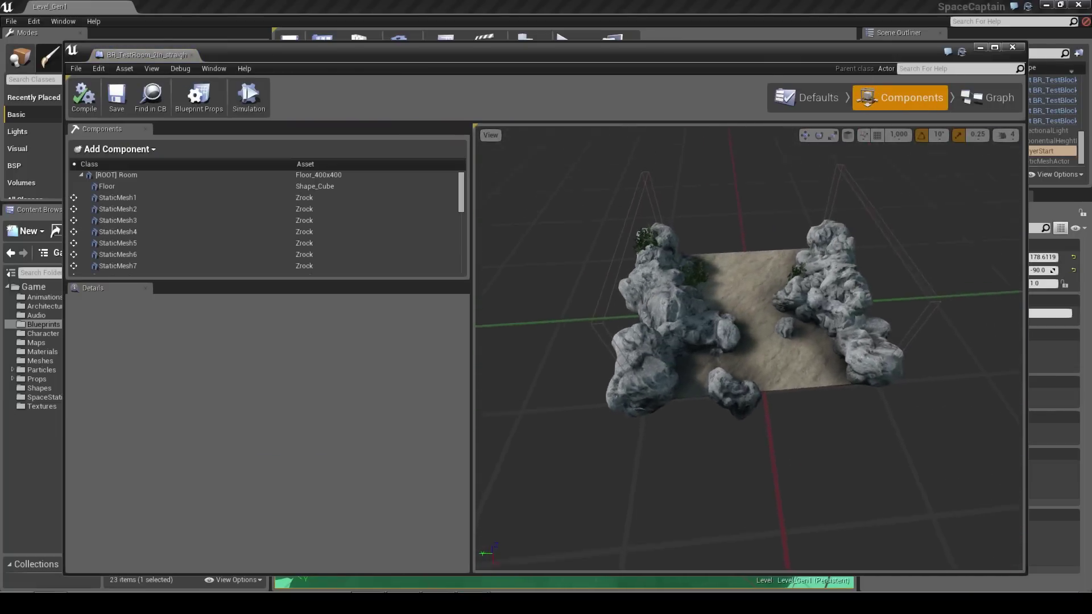
{"action": "right_click_drag", "start_coordinate": [675, 356], "coordinate": [785, 350]}
{"action": "left_click", "coordinate": [722, 362]}
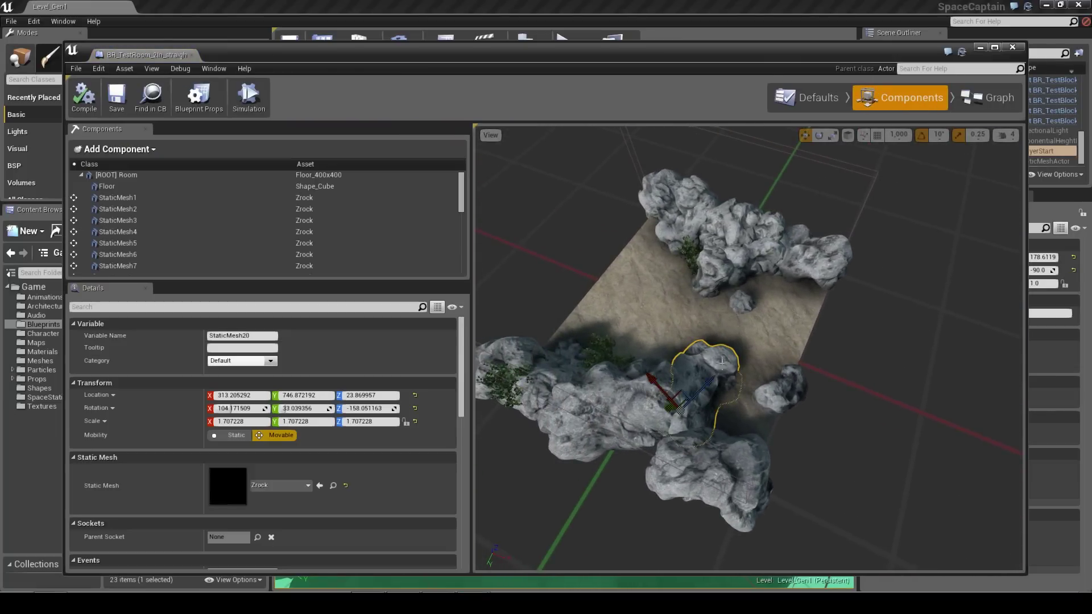
{"action": "left_click", "coordinate": [741, 301]}
{"action": "left_click", "coordinate": [784, 378]}
{"action": "left_click", "coordinate": [722, 293]}
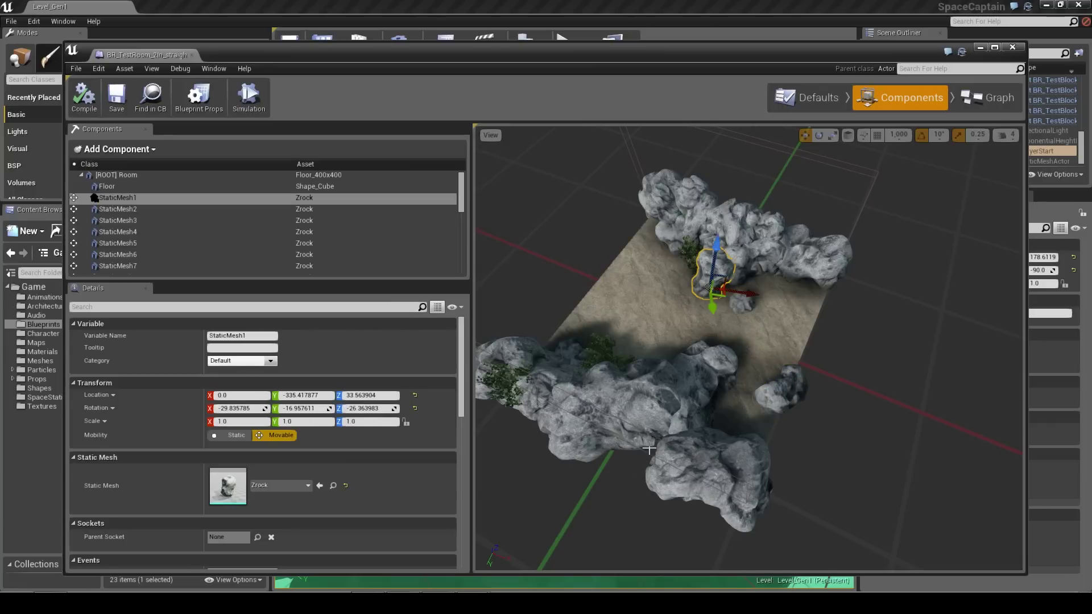
{"action": "mouse_move", "coordinate": [944, 177]}
{"action": "right_mouse_down"}
{"action": "mouse_move", "coordinate": [990, 171]}
{"action": "mouse_move", "coordinate": [944, 178]}
{"action": "right_mouse_up"}
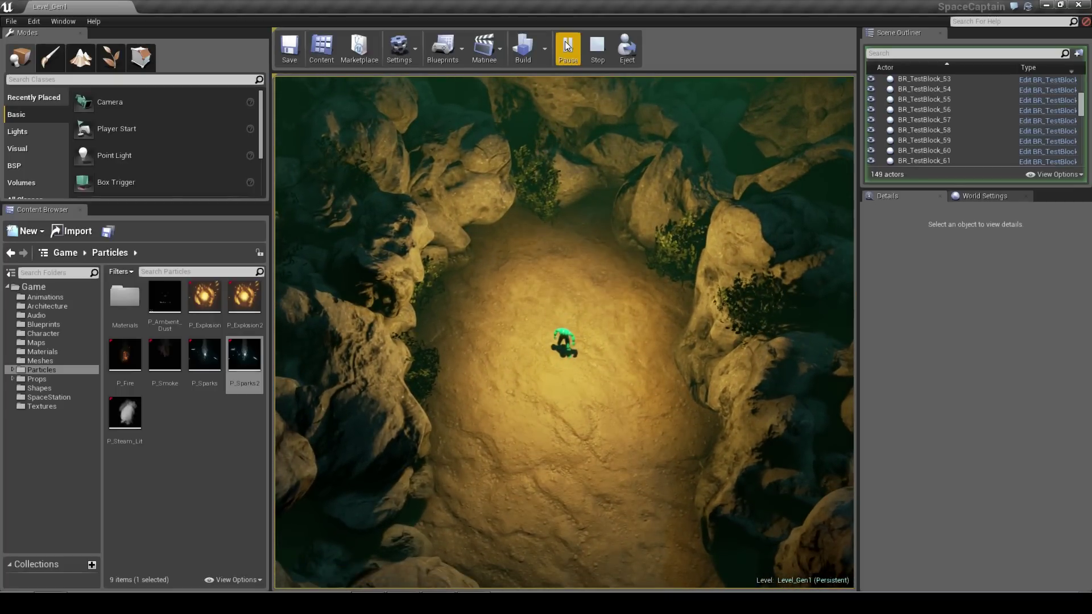
- Stop the play session and run the level in Simulate mode
{"action": "key", "text": "Escape"}
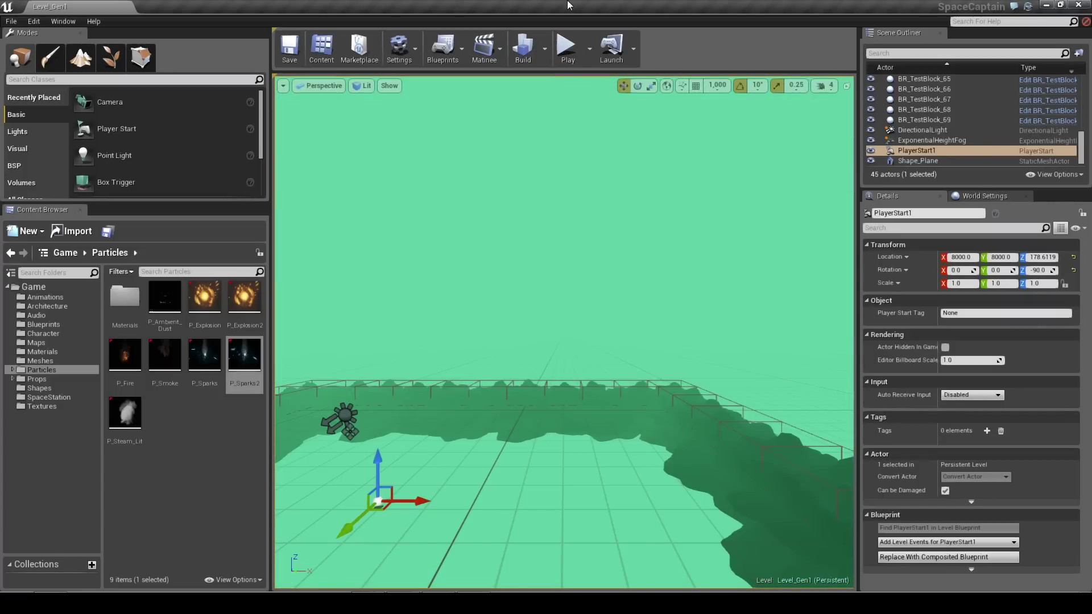
{"action": "right_click_drag", "start_coordinate": [451, 306], "coordinate": [455, 336]}
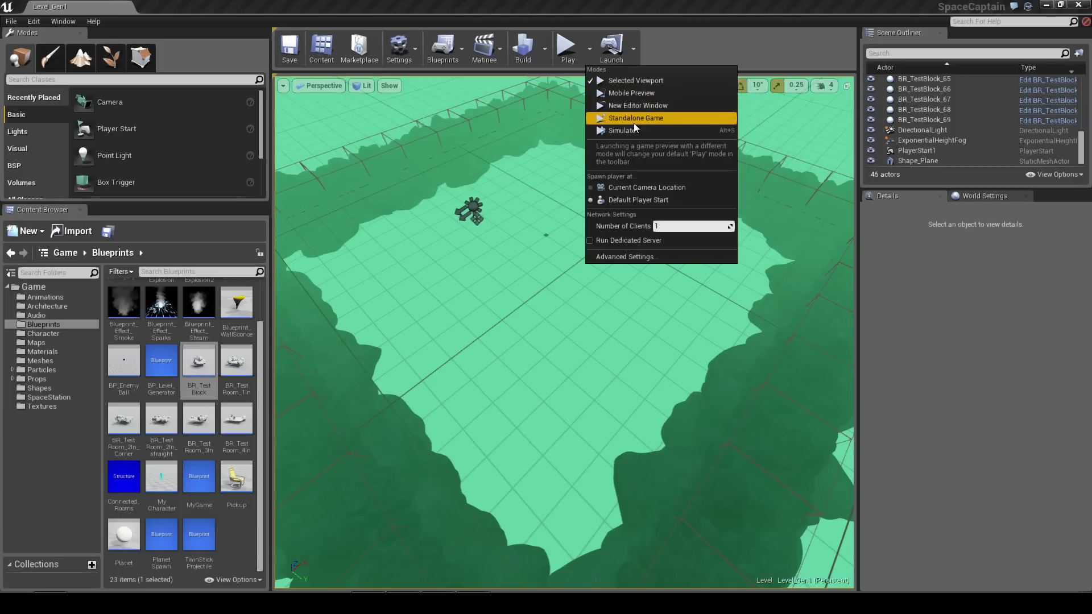
{"action": "left_click", "coordinate": [630, 131]}
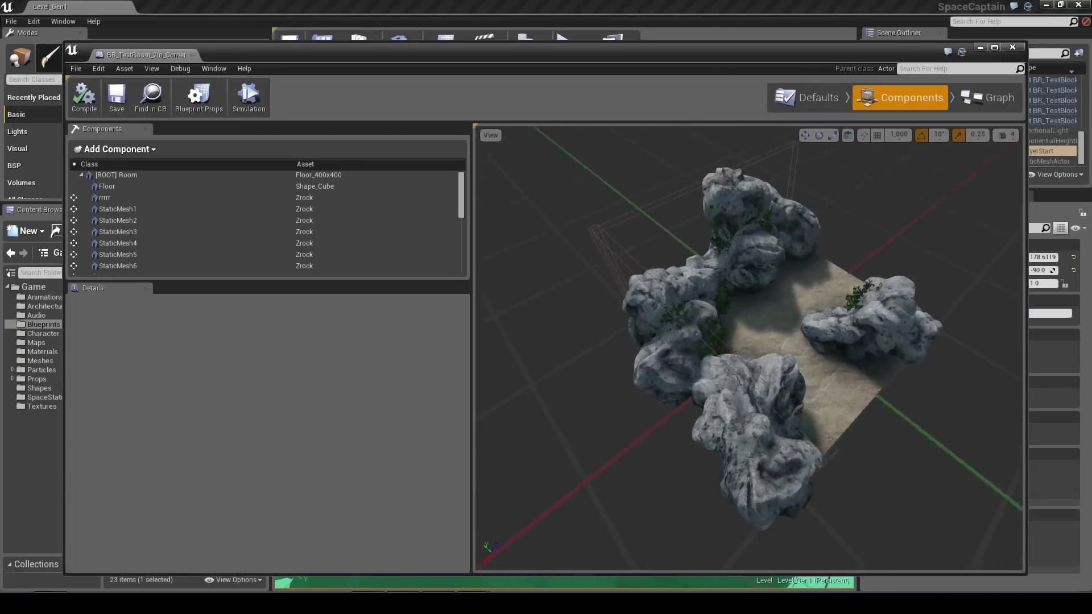
- Examine the BR_TestRoom_2In_Corner room, and fly the view through and above the simulated cave passages
{"action": "left_click_drag", "start_coordinate": [625, 352], "coordinate": [673, 354]}
{"action": "left_click", "coordinate": [673, 354]}
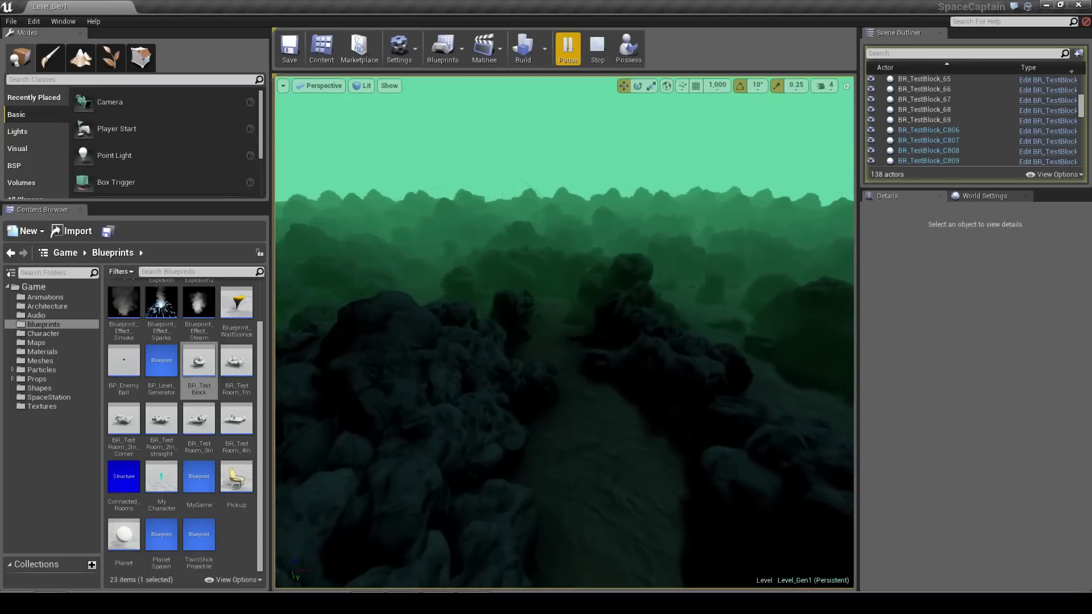
{"action": "key", "text": "w"}
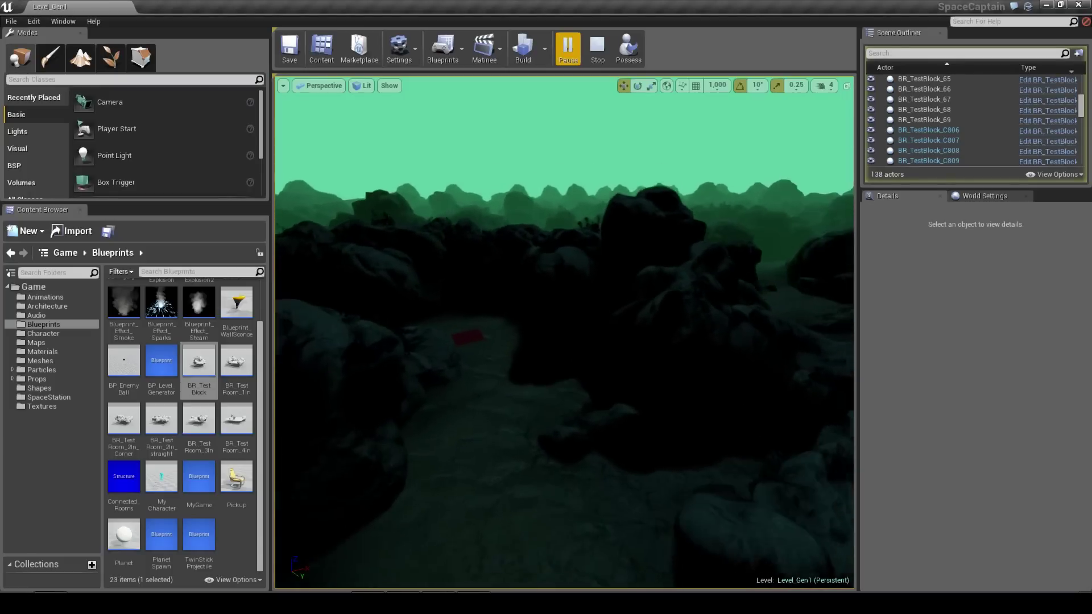
{"action": "key", "text": "w"}
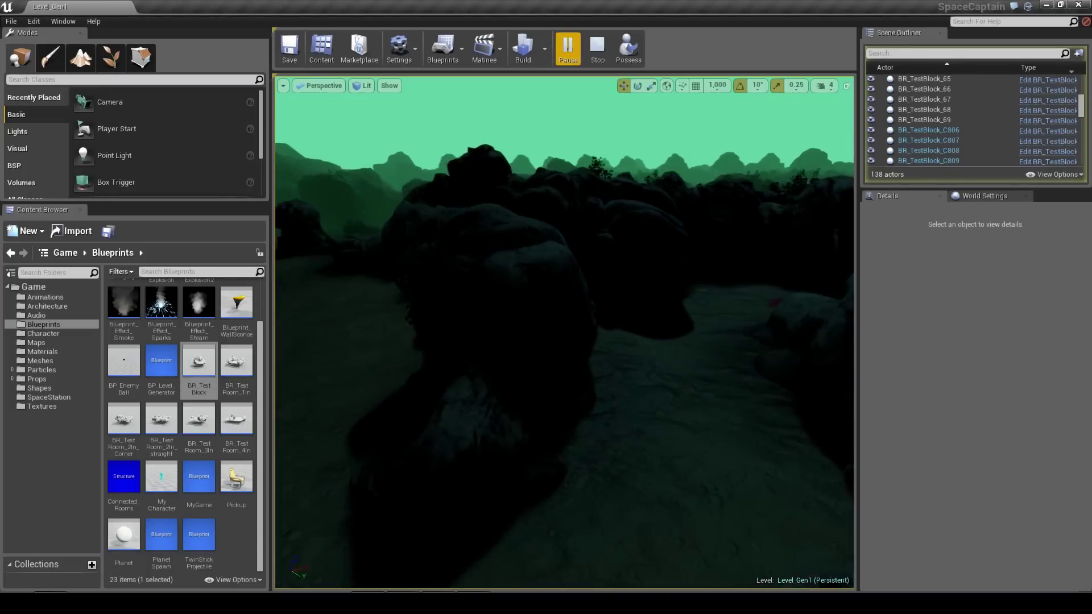
{"action": "key", "text": "s"}
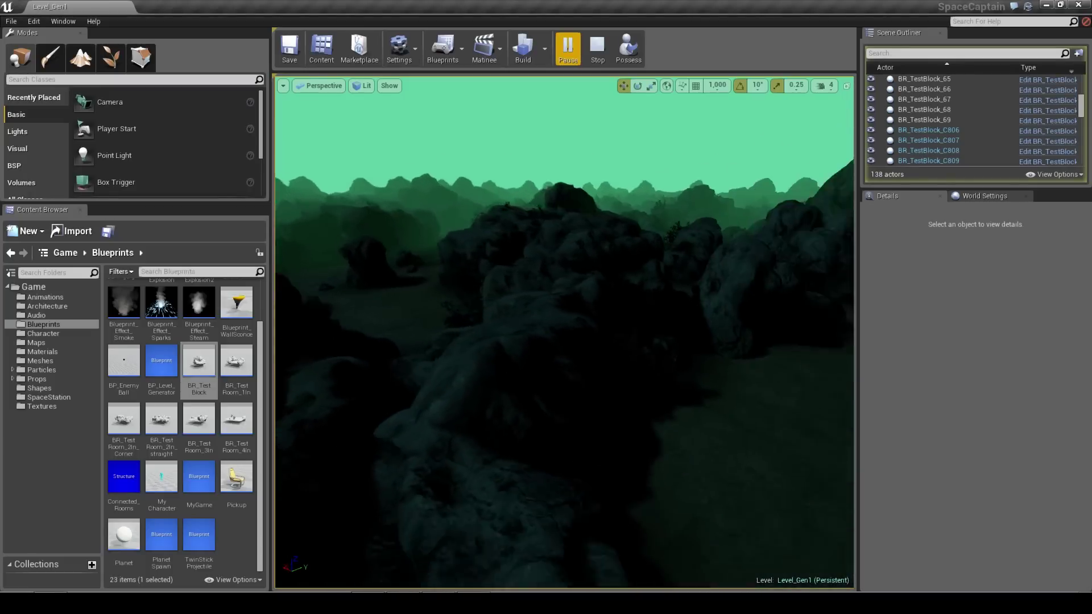
{"action": "right_click_drag", "start_coordinate": [564, 381], "coordinate": [505, 239]}
{"action": "key", "text": "w"}
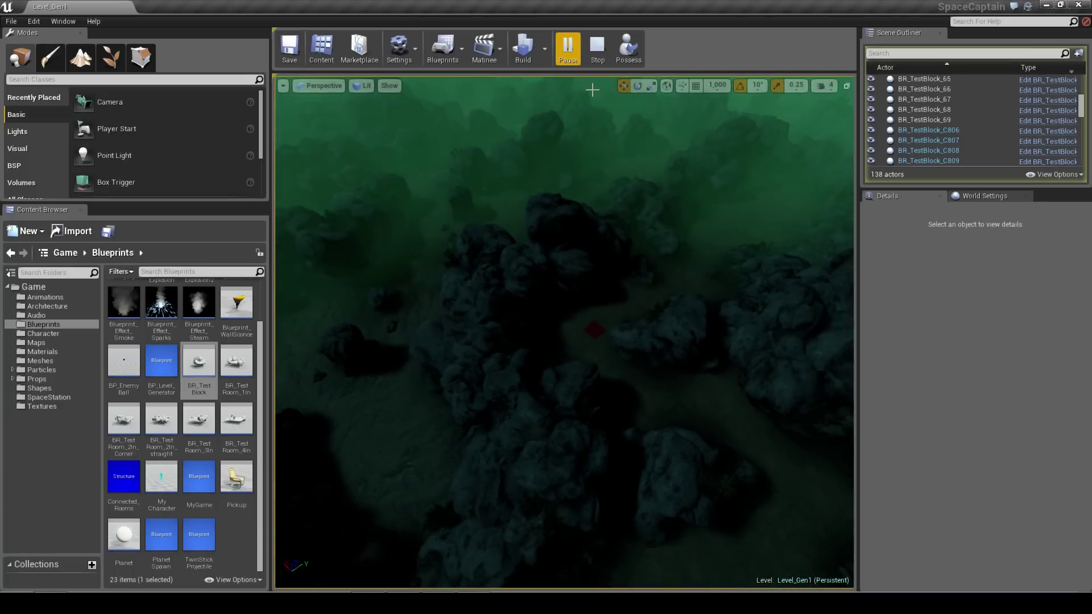
- Stop the simulation and start it again to generate another random cave layout
{"action": "key", "text": "Escape"}
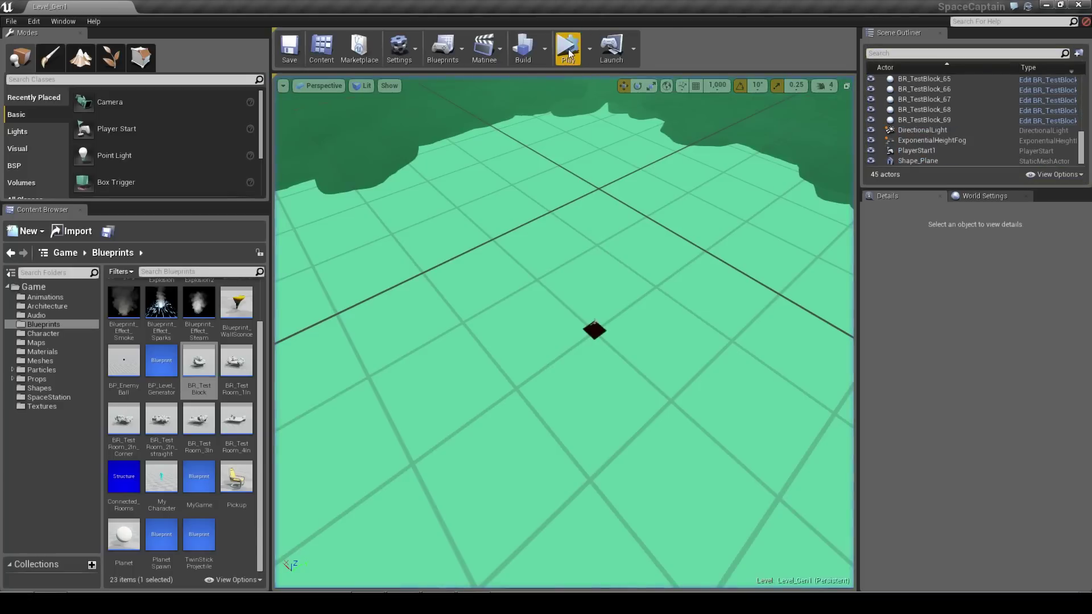
{"action": "left_click", "coordinate": [569, 50]}
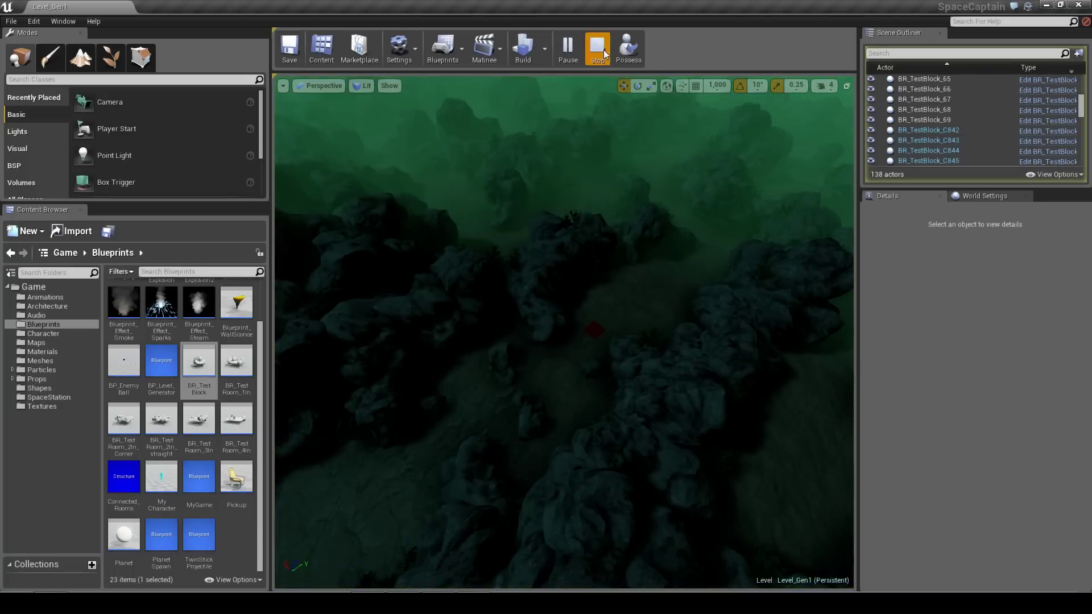